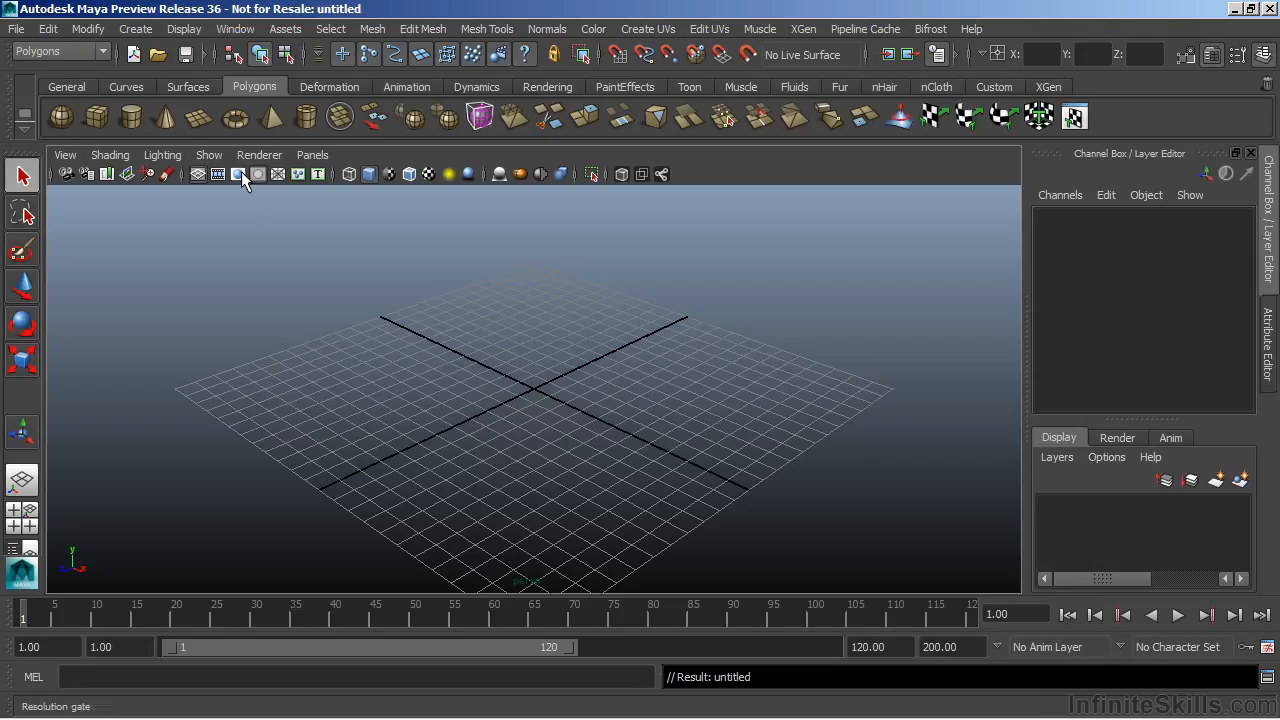
Open the Outliner beside the viewport and create a polygon sphere at the origin
left_click(240, 35)
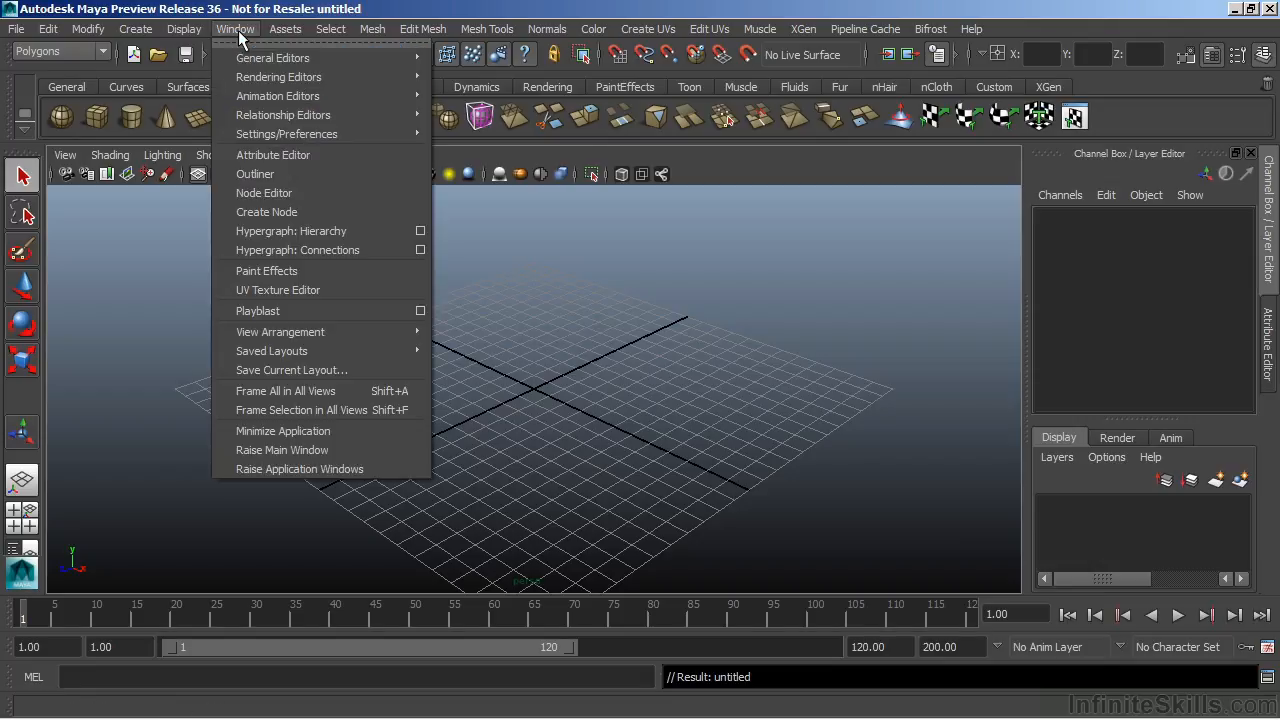
left_click(239, 174)
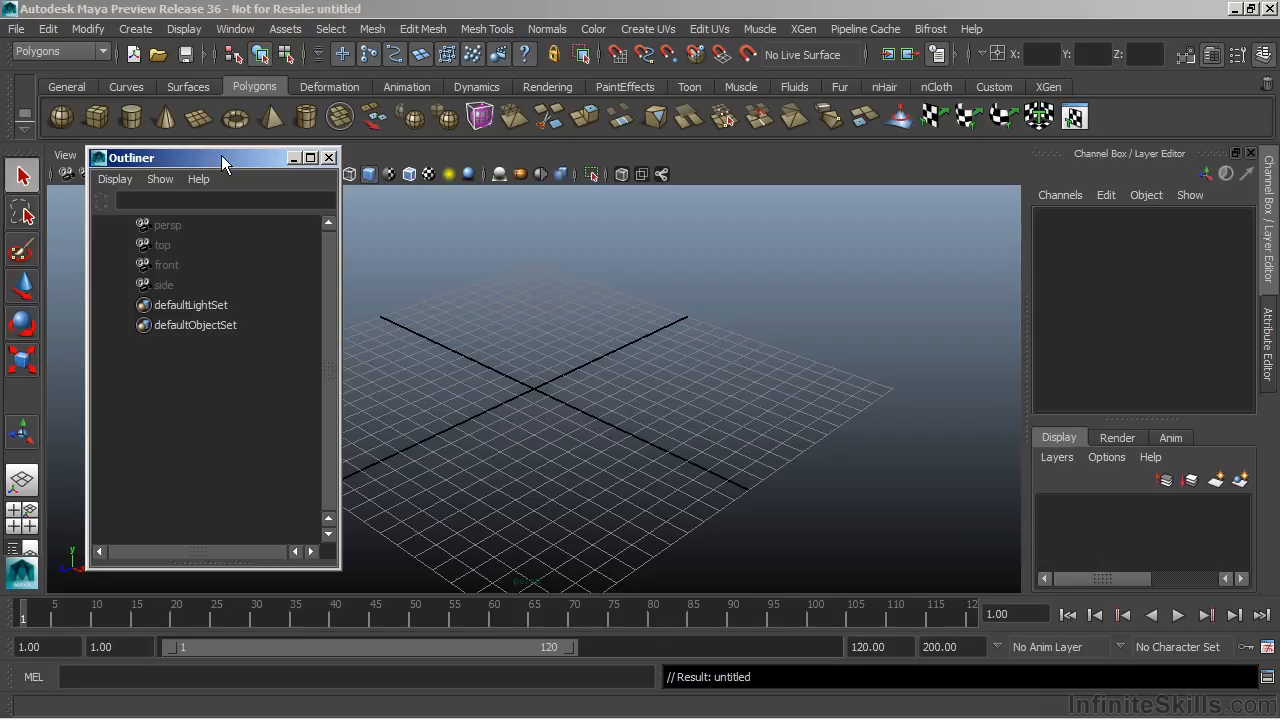
left_click_drag(221, 156, 203, 169)
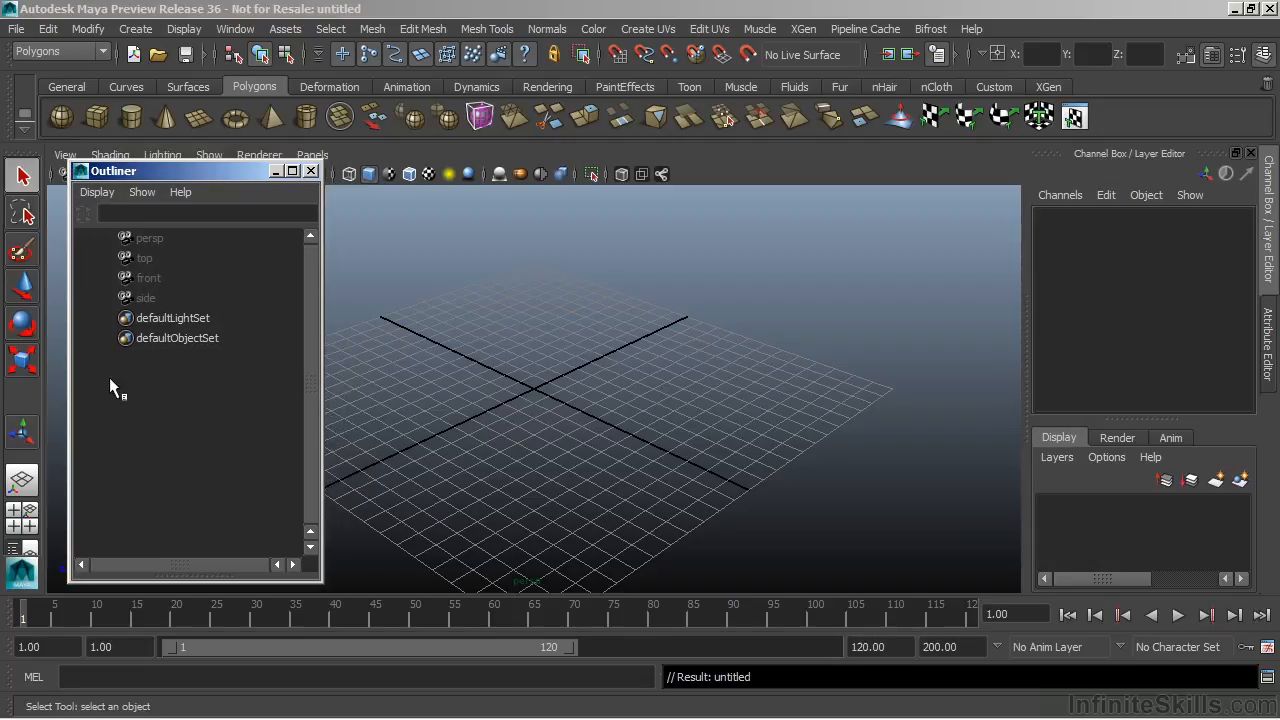
left_click(61, 117)
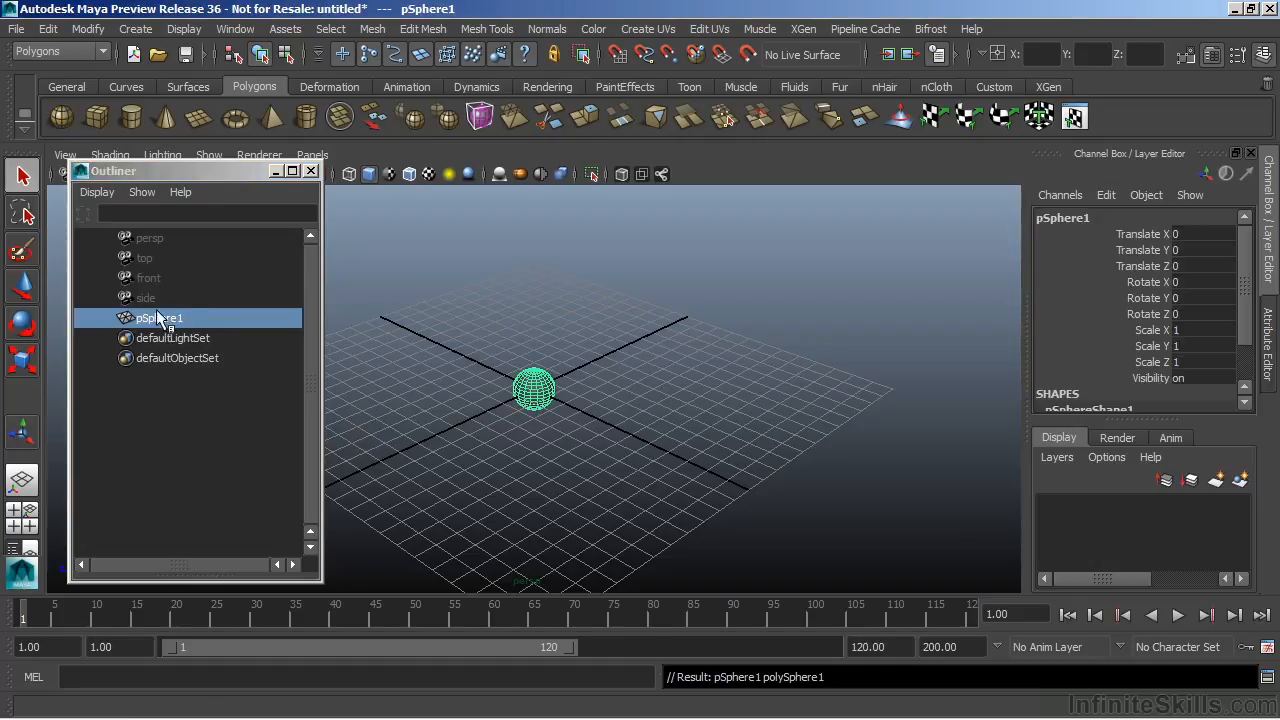
left_click(308, 304)
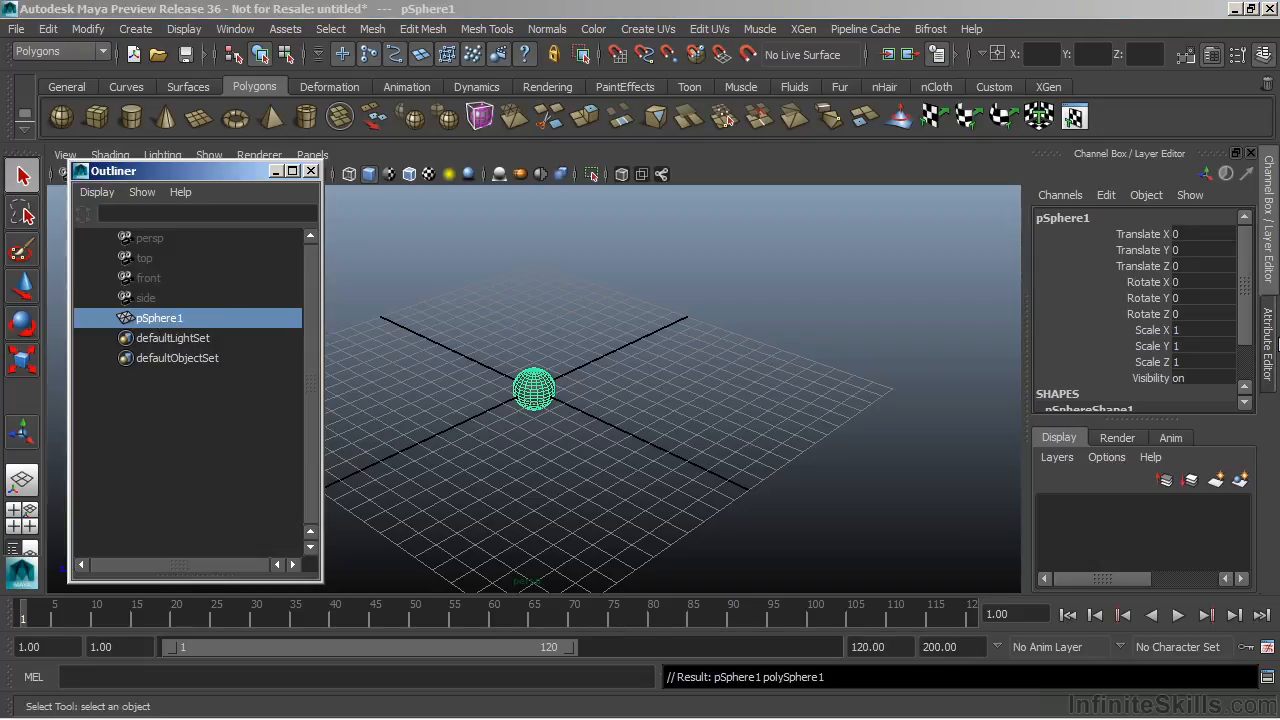
left_click_drag(1245, 286, 1243, 334)
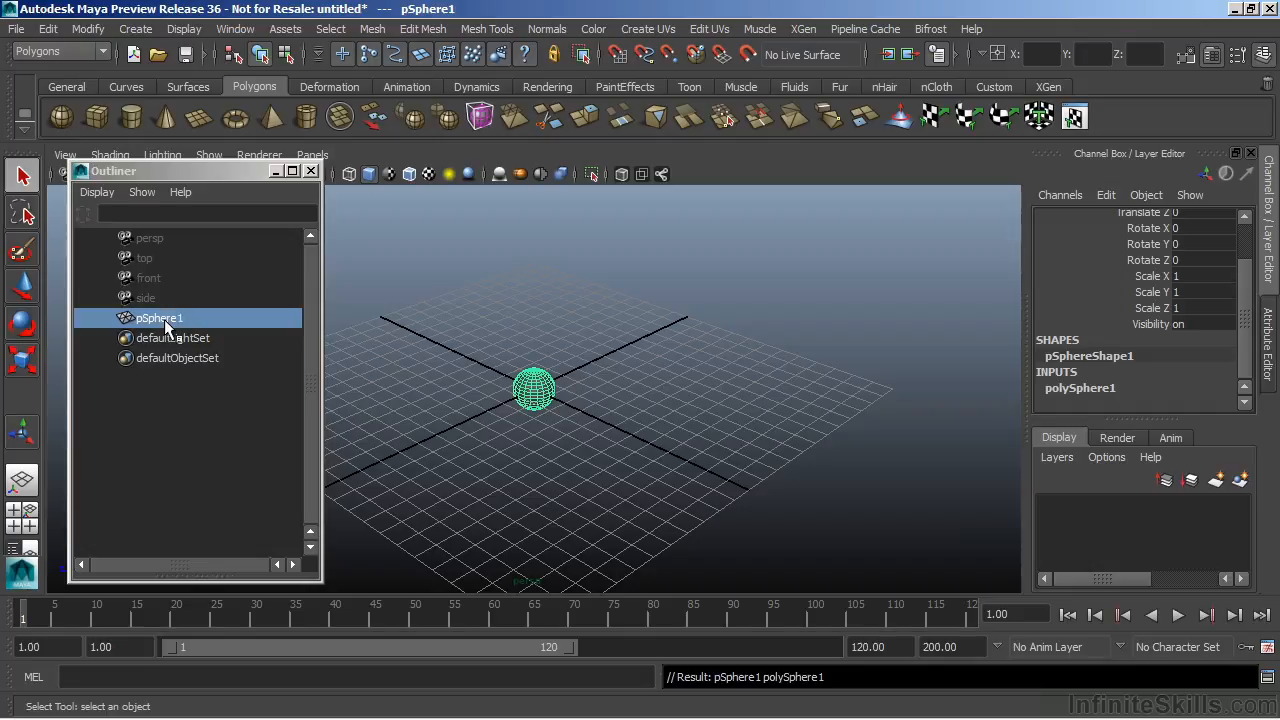
Create two polygon cubes, a cylinder, a cone, a plane, a torus and a pyramid at the origin
left_click(91, 123)
left_click(96, 111)
left_click(133, 114)
left_click(165, 116)
left_click(199, 118)
left_click(234, 117)
left_click(269, 115)
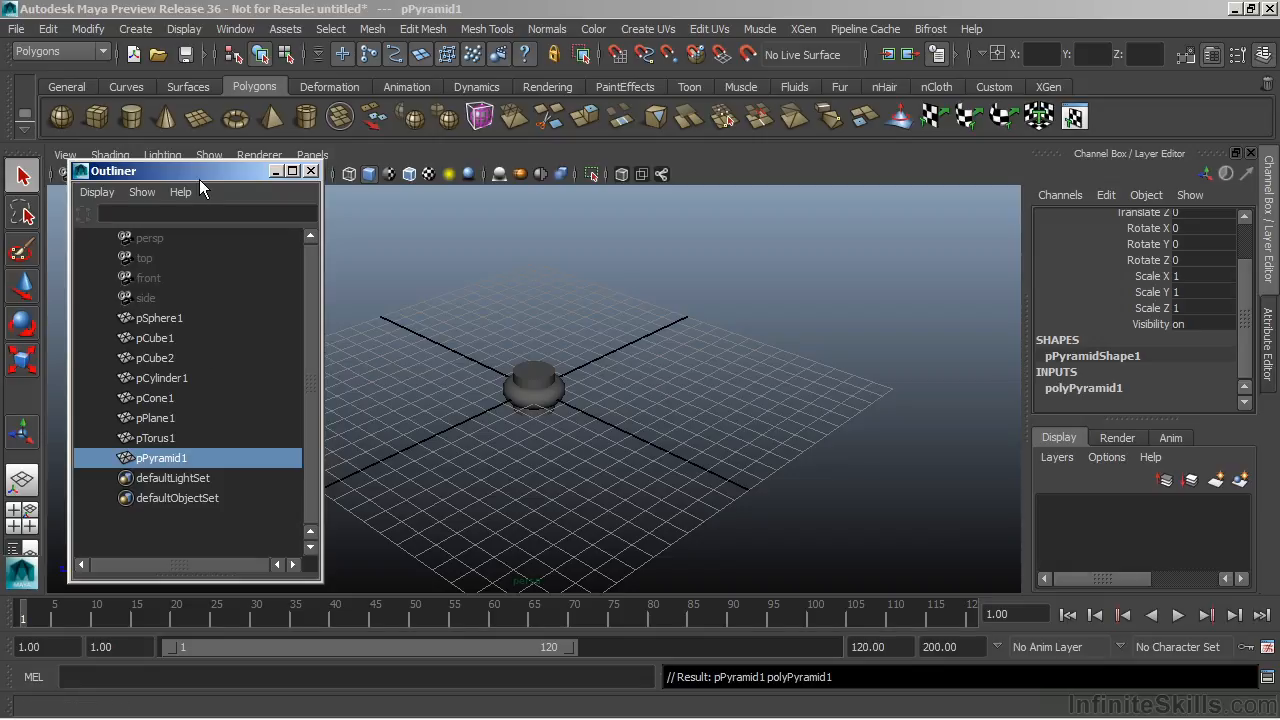
left_click_drag(200, 170, 200, 140)
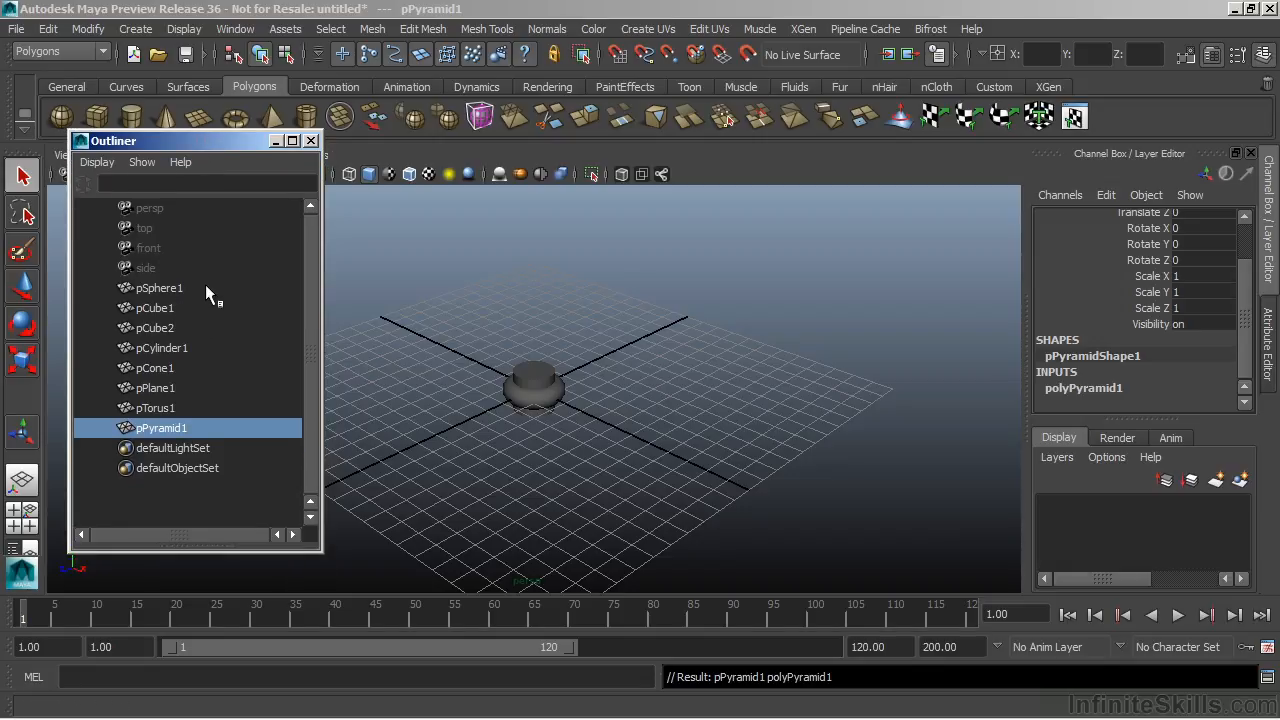
Parent pCube1, pCylinder1, pCube2 and pPyramid1 under pSphere1 in the Outliner and expand the hierarchy
left_click(158, 309)
middle_click_drag(158, 310, 158, 293)
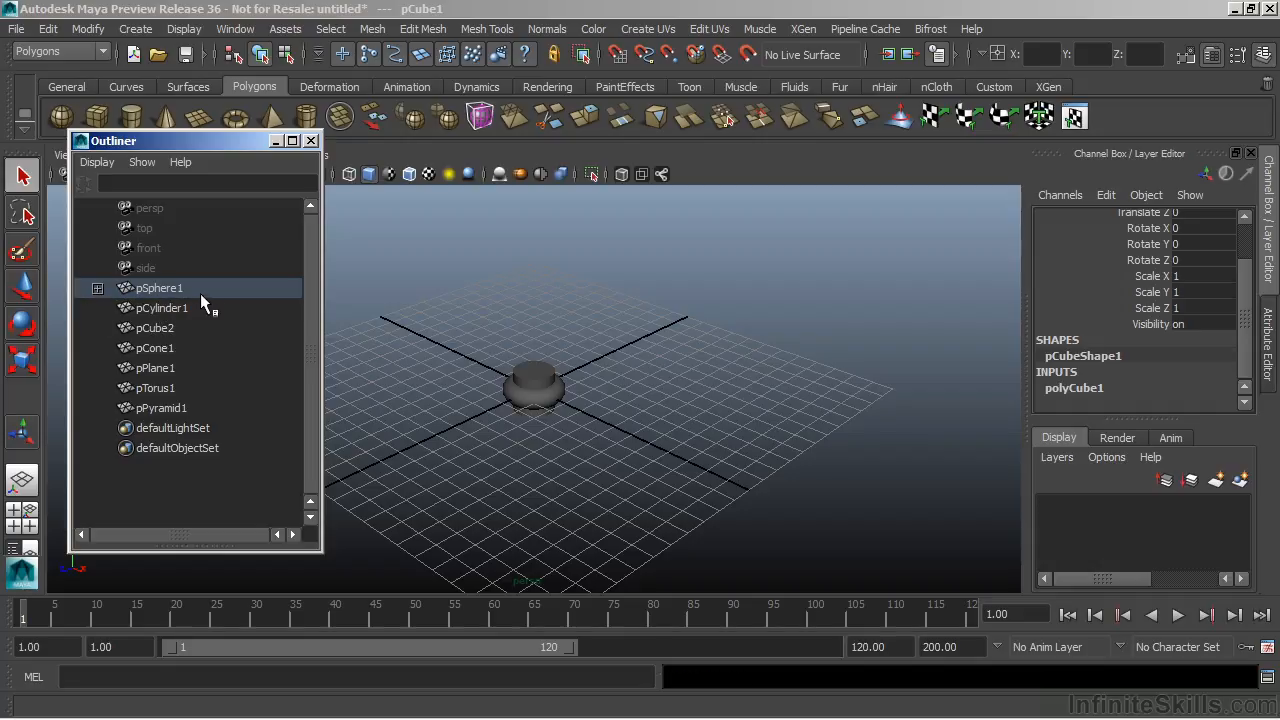
middle_click_drag(159, 307, 166, 290)
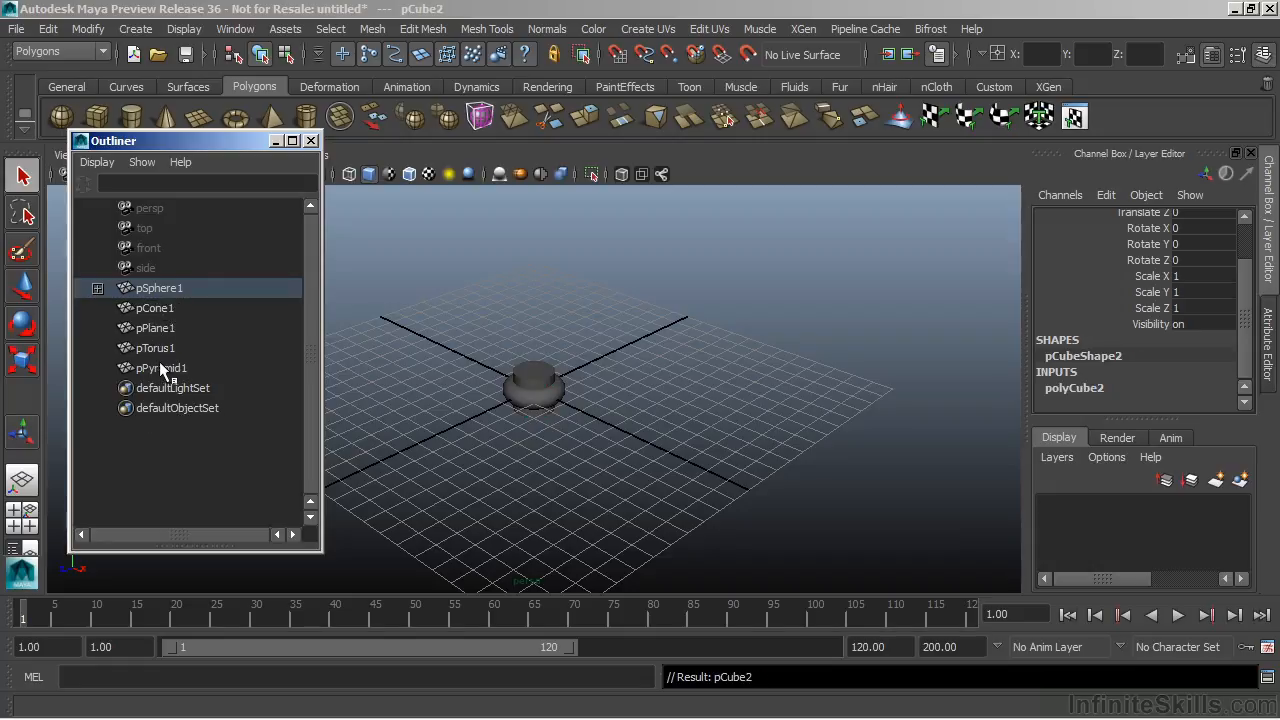
middle_click_drag(160, 364, 159, 288)
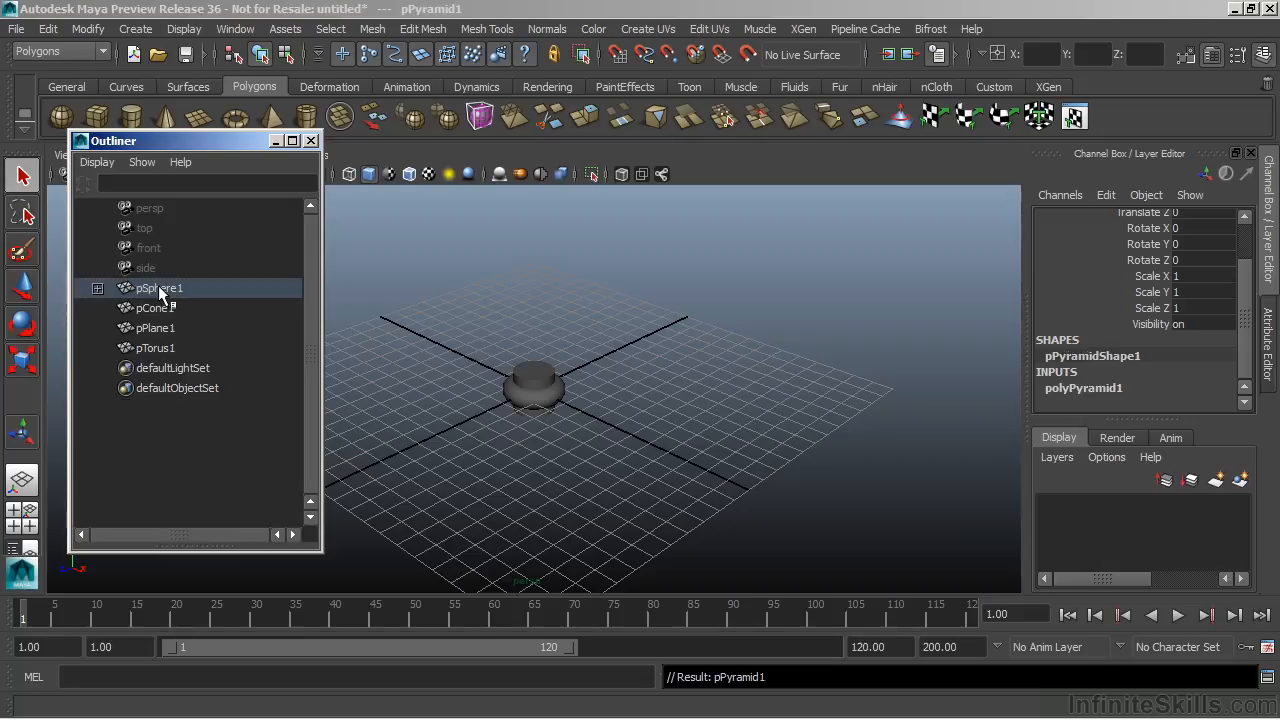
left_click(97, 289)
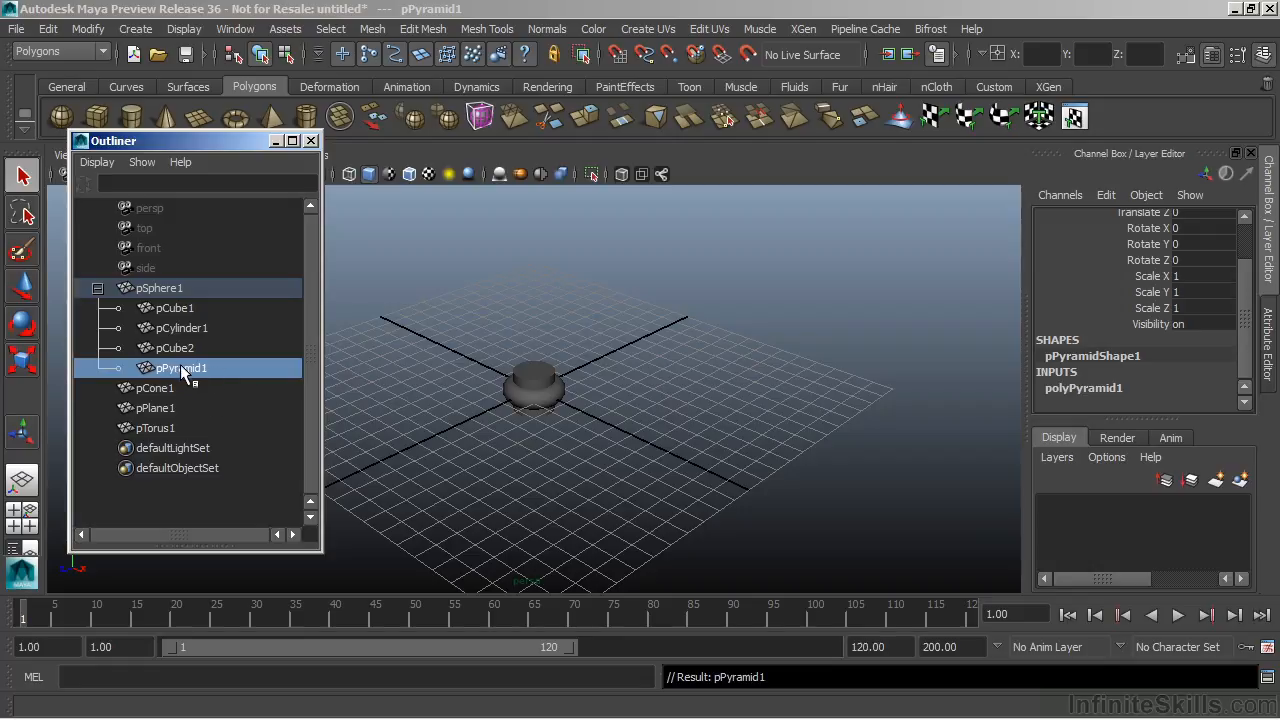
Nest pCube2 under pPyramid1 and pCone1 under pCube2, expanding each parent in the Outliner
middle_click_drag(188, 372, 186, 350)
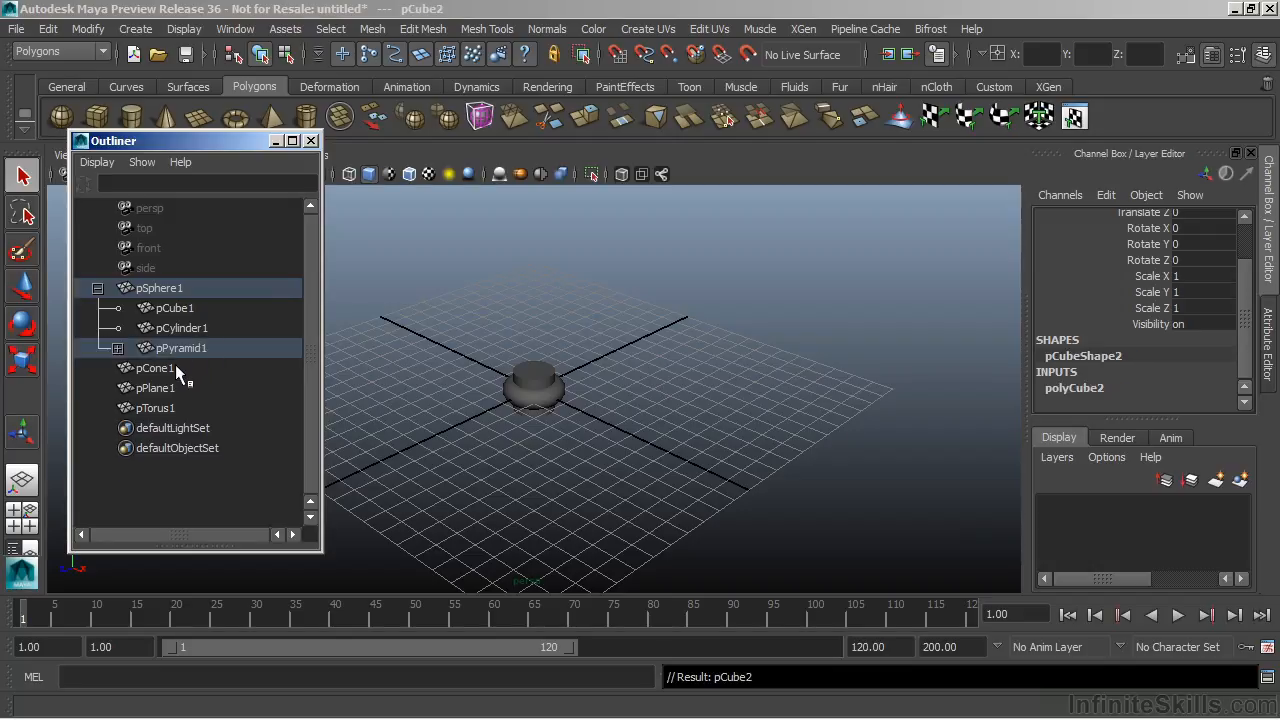
left_click(118, 349)
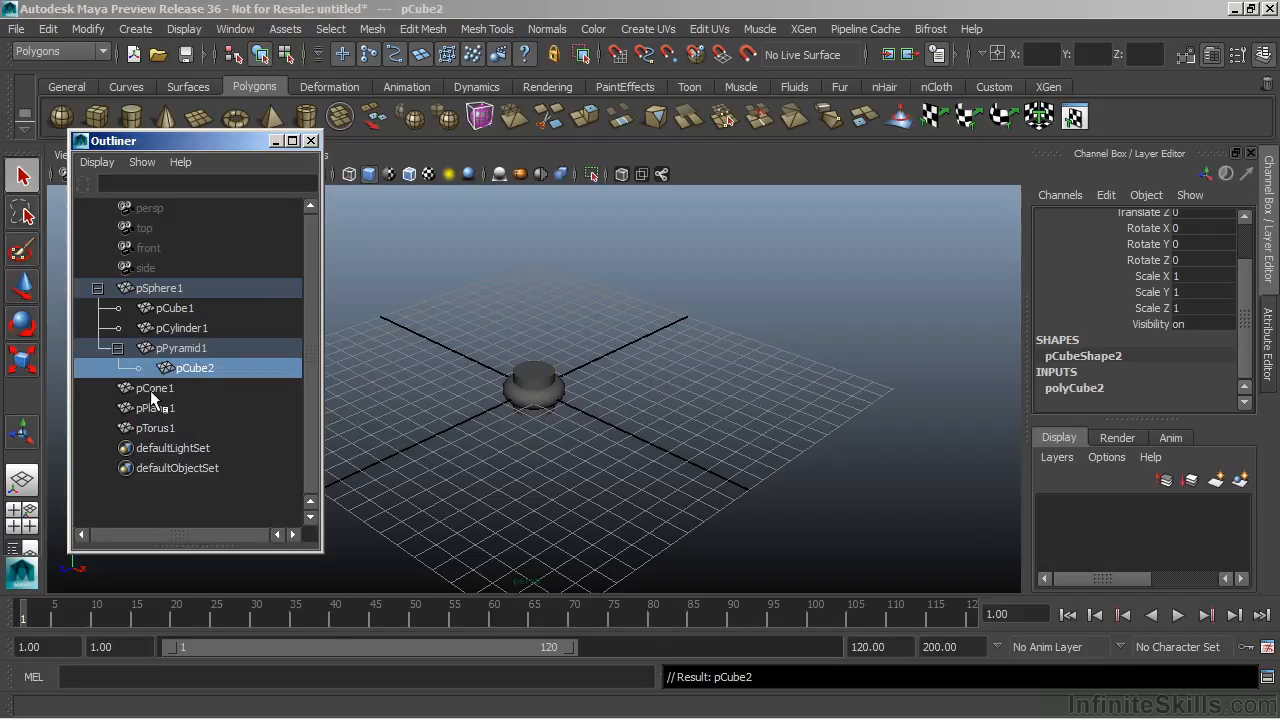
middle_click_drag(150, 388, 205, 371)
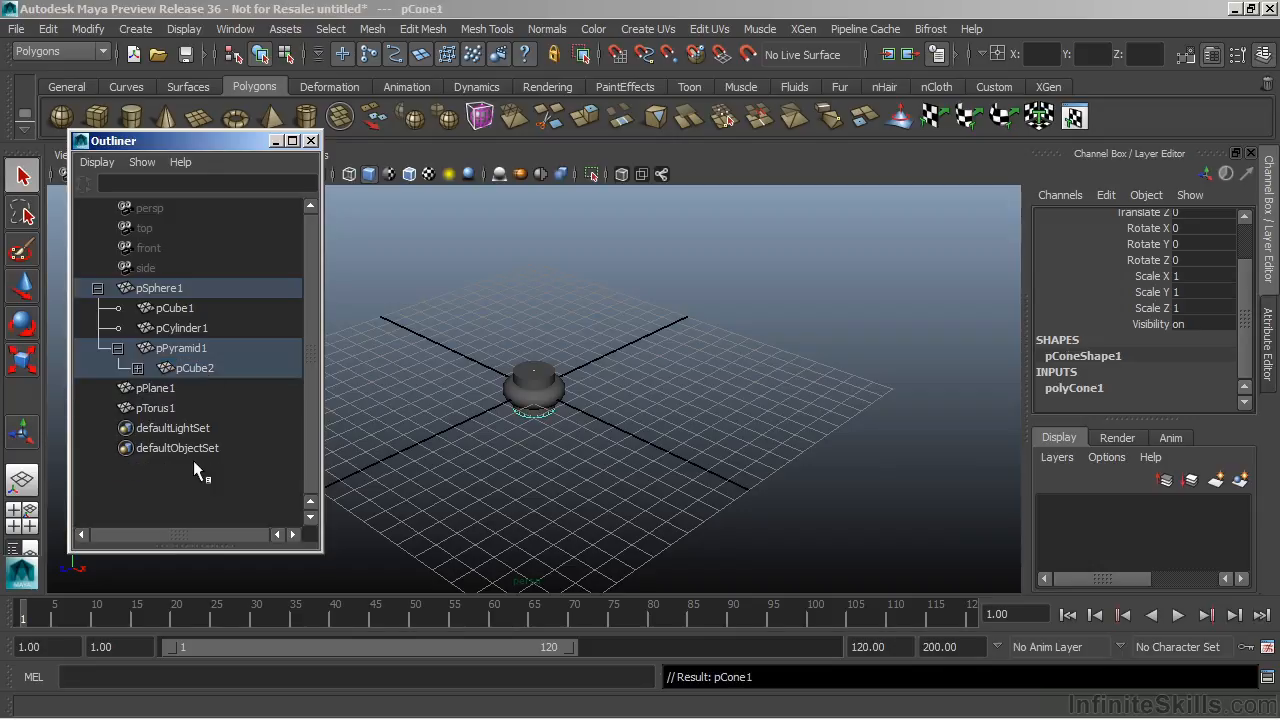
left_click(137, 368)
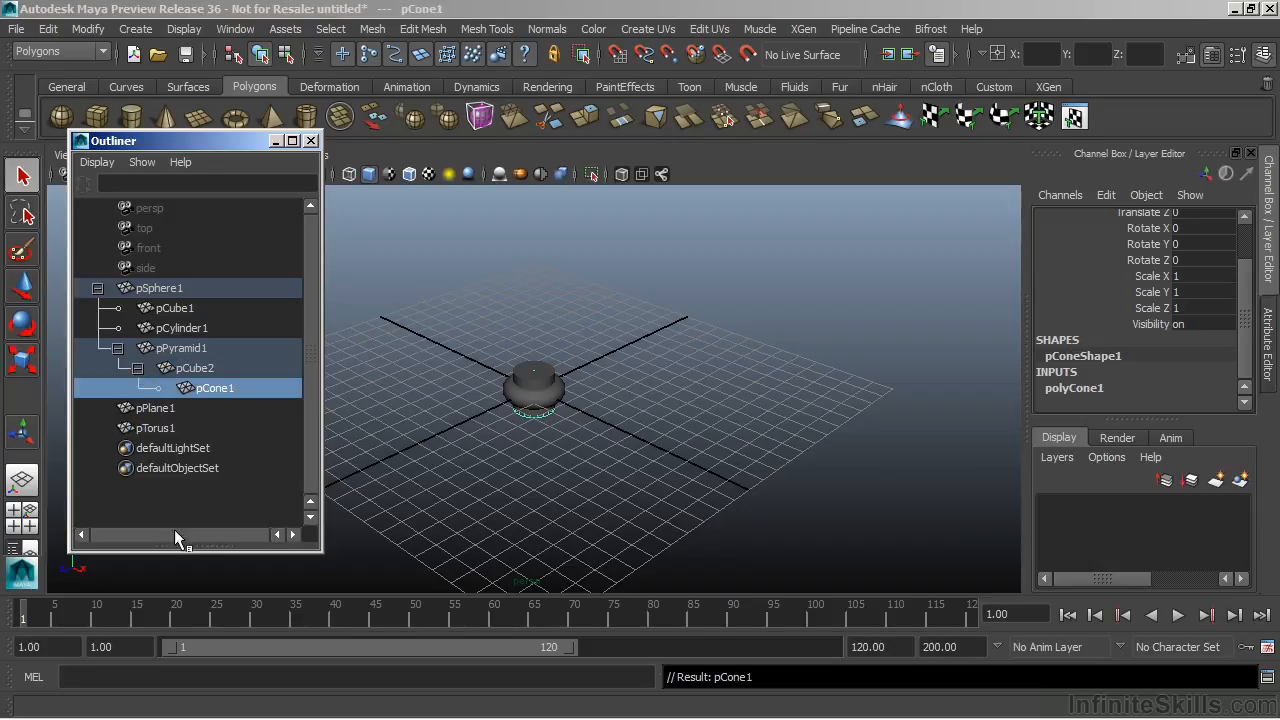
Move pCone1 about 3.3 units along the X axis away from the other shapes and deselect it
key("w")
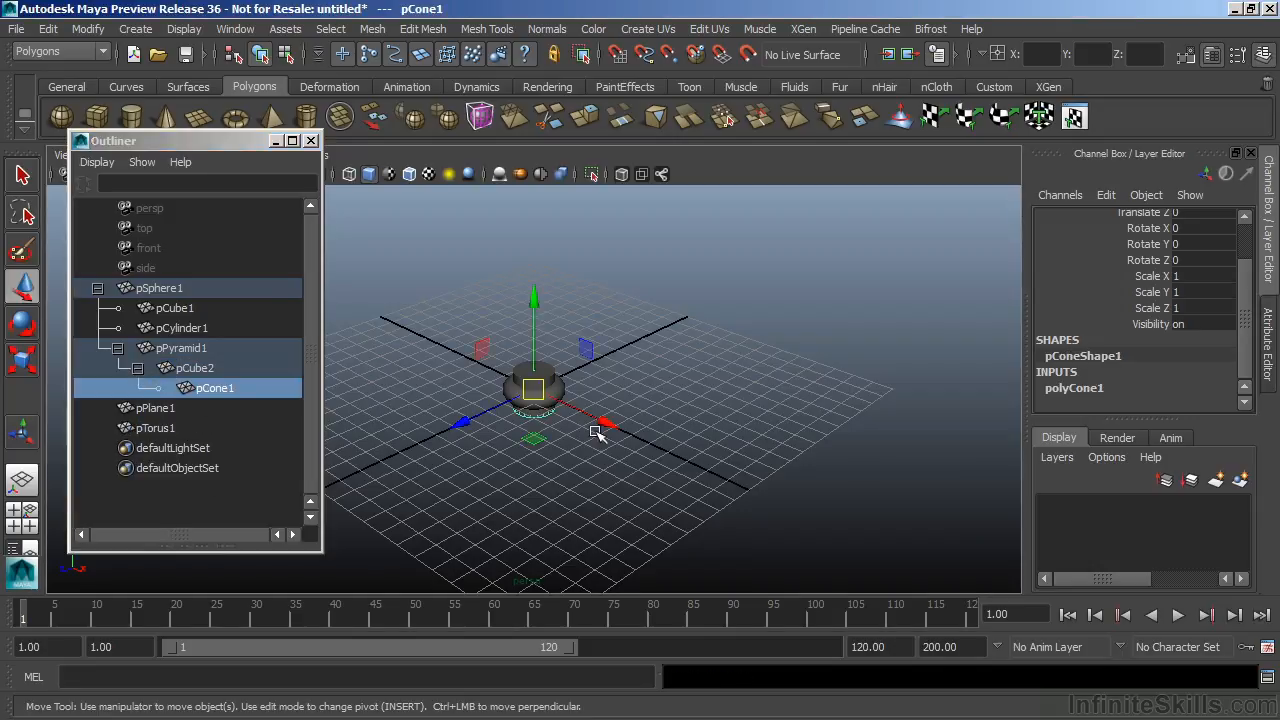
left_click(600, 414)
key("ctrl+z")
left_click_drag(606, 428, 668, 428)
left_click(334, 357)
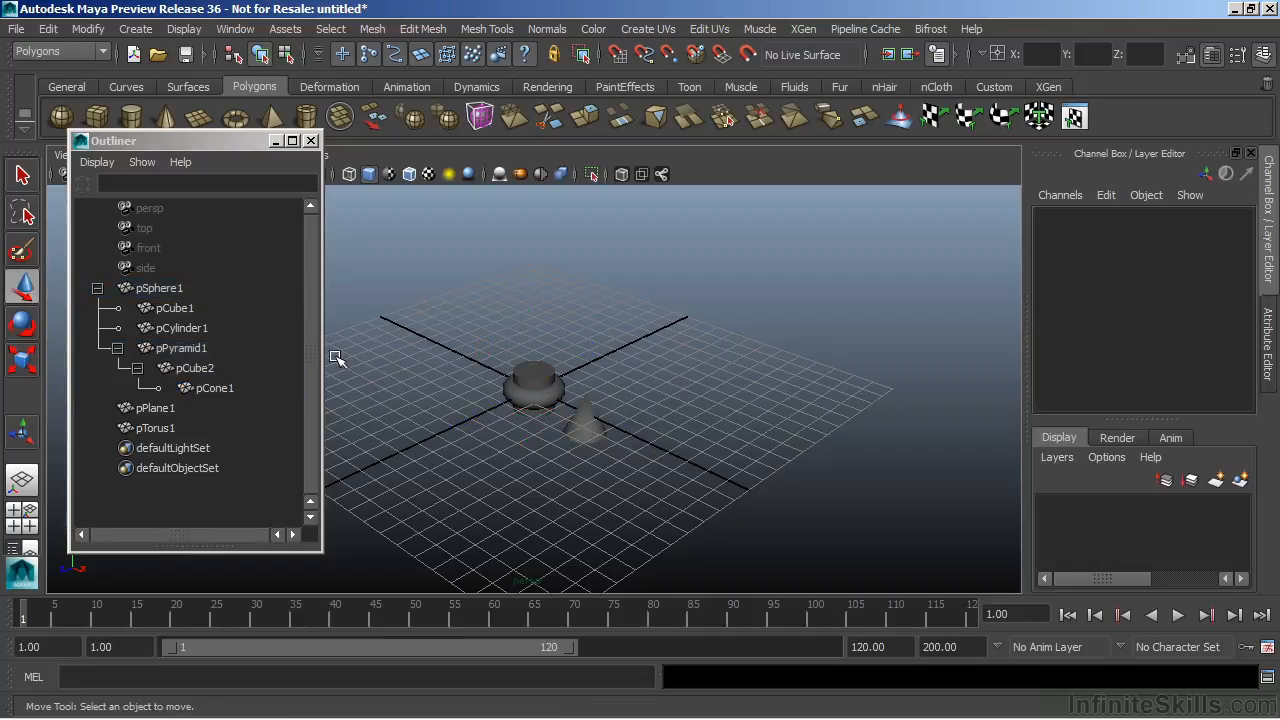
Collapse the pSphere1 hierarchy, select the cone in the viewport and reveal the selected object in the Outliner
left_click(97, 288)
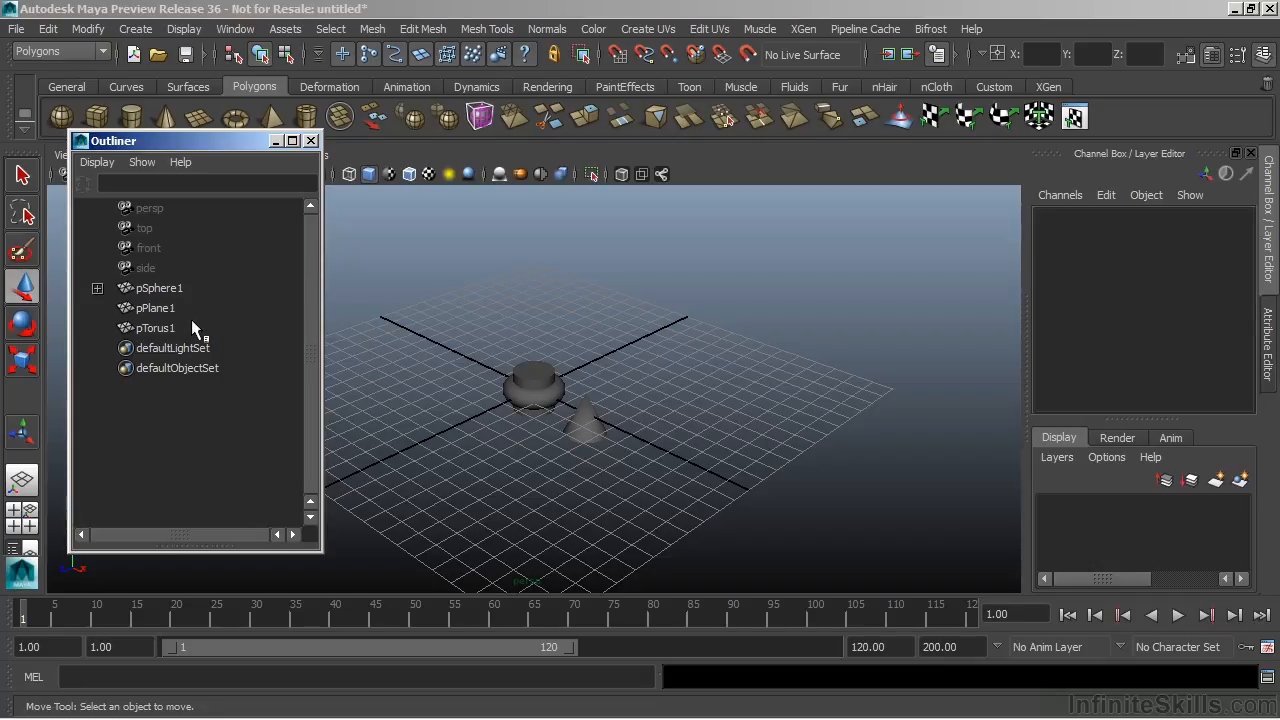
left_click(586, 424)
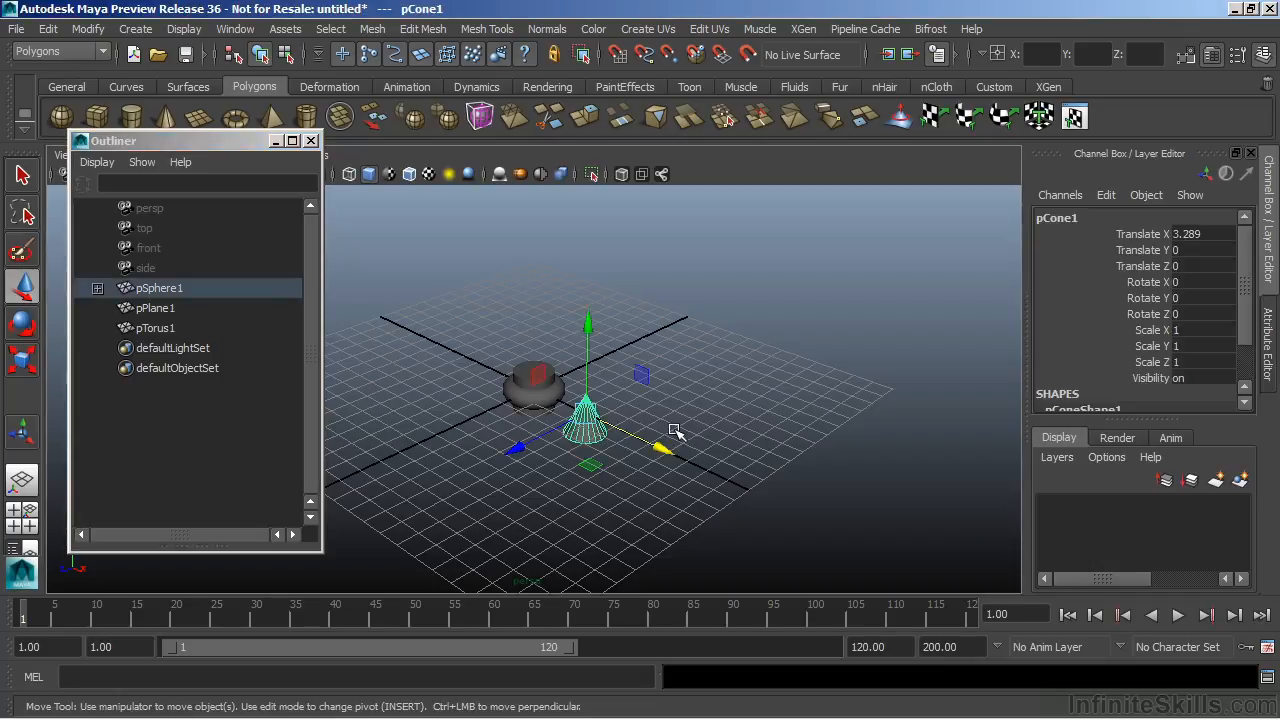
right_click(155, 287)
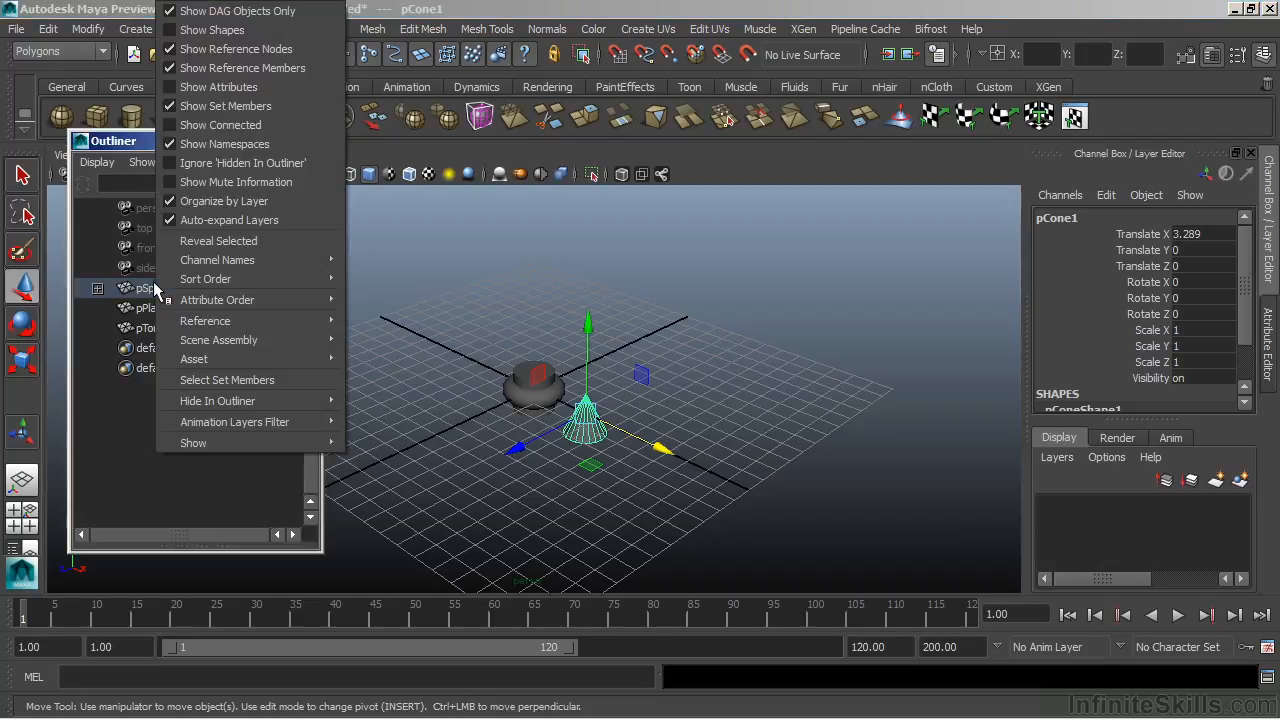
left_click(209, 250)
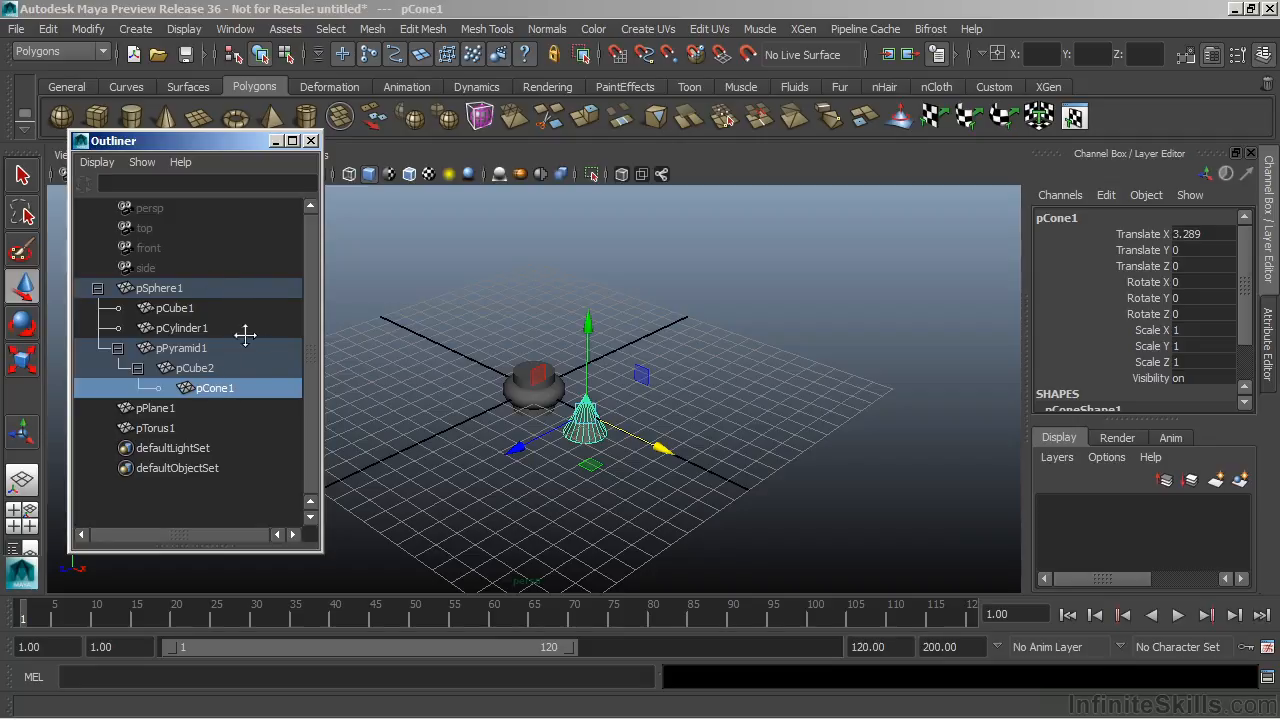
Duplicate the pSphere1 hierarchy ten times
left_click(174, 289)
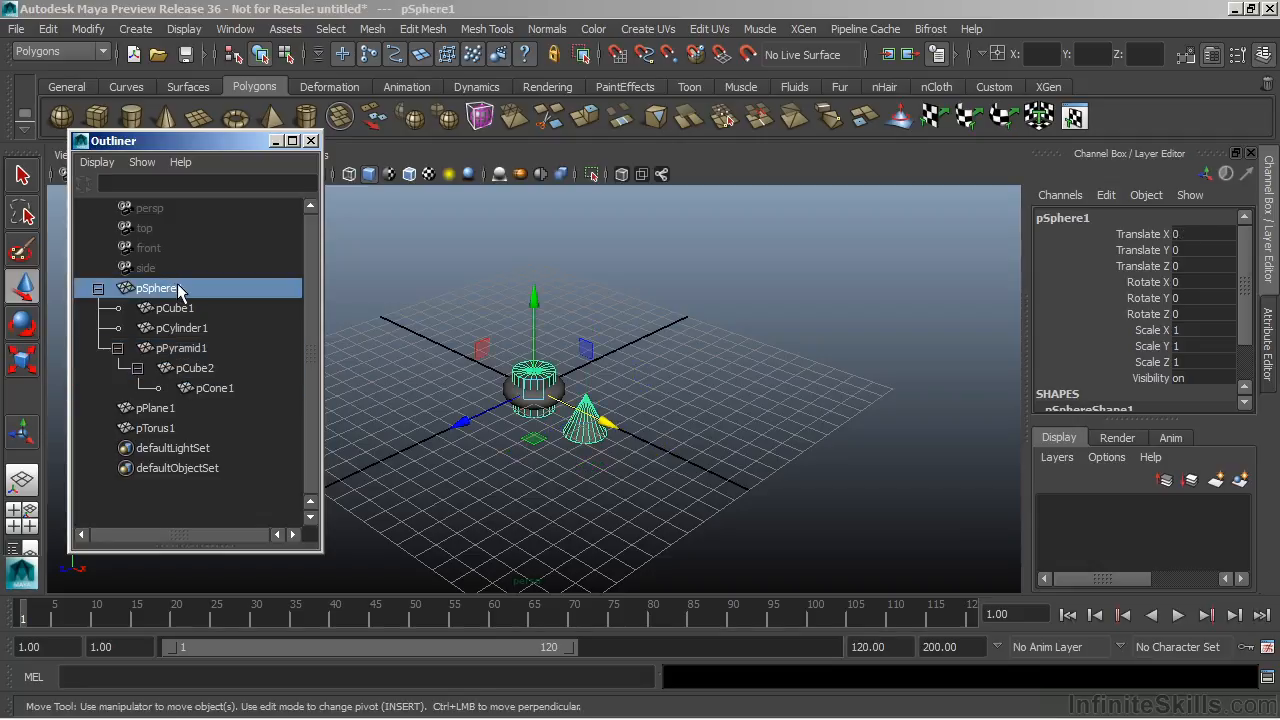
key("ctrl+d")
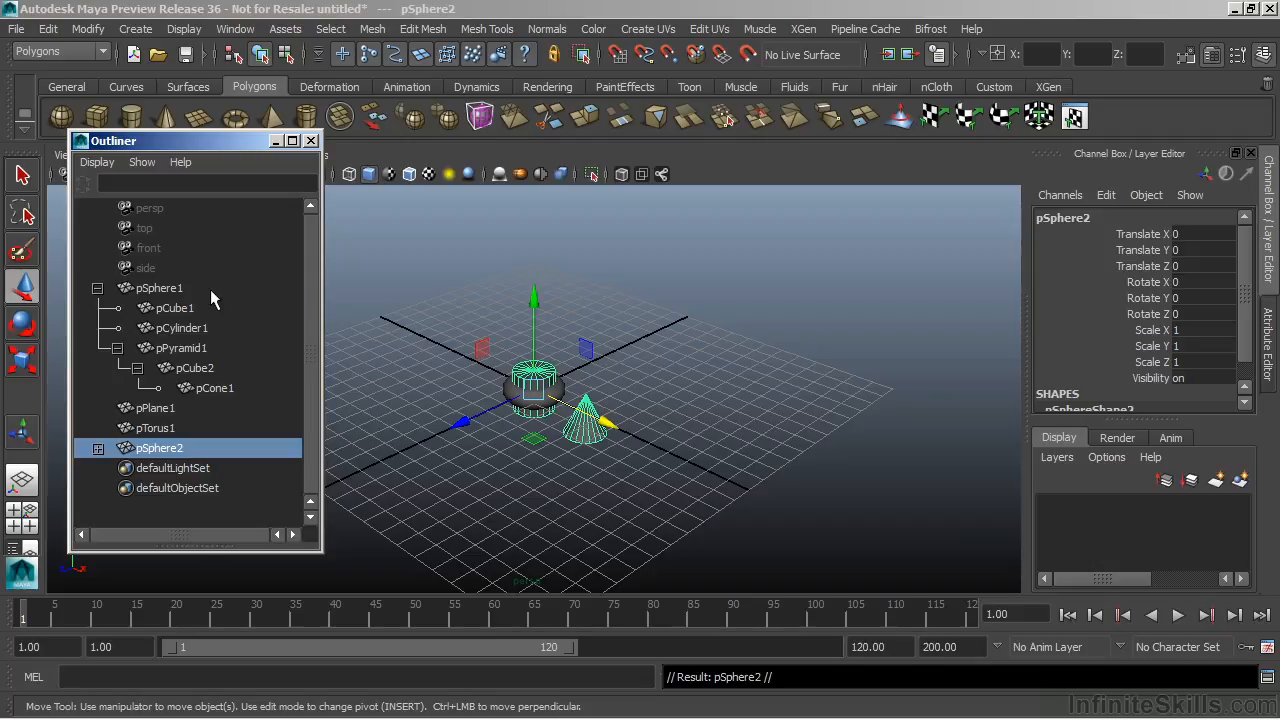
key("ctrl+d")
key("ctrl+d")
key("ctrl+d")
key("ctrl+d")
key("ctrl+d")
key("ctrl+d")
key("ctrl+d")
key("ctrl+d")
key("ctrl+d")
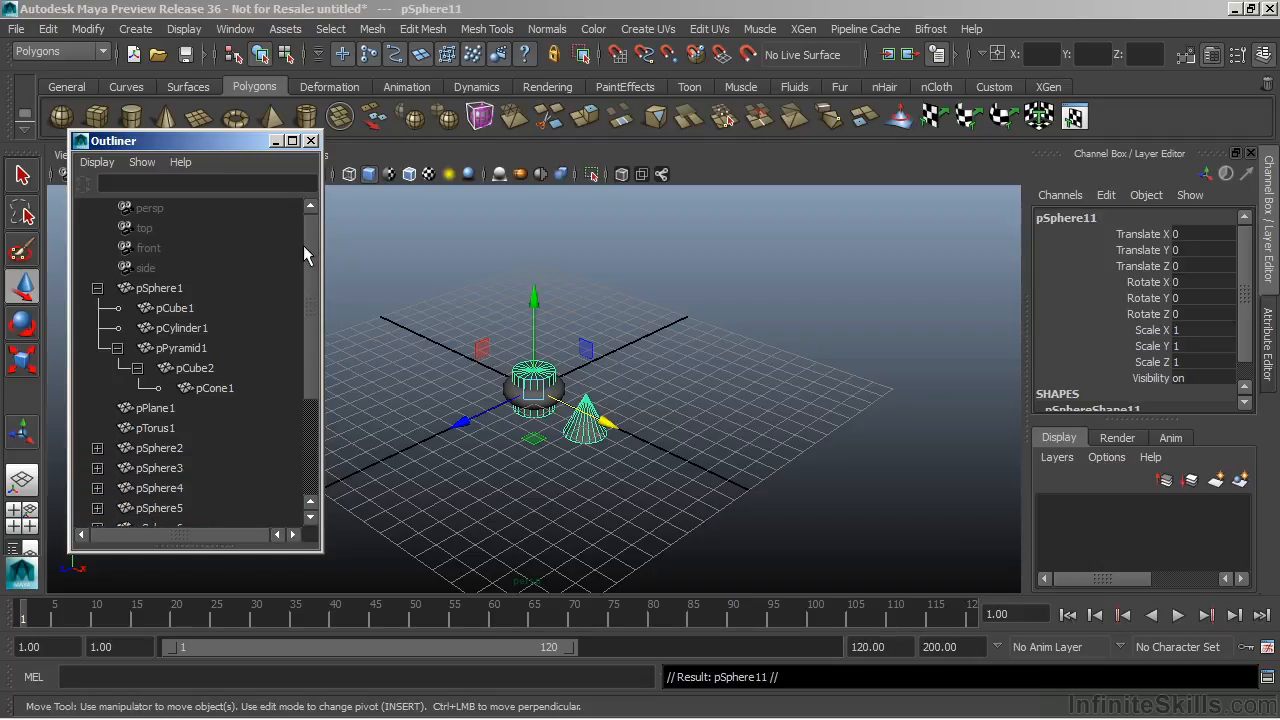
Parent the duplicates pSphere2 through pSphere11 under pTorus1 in the Outliner and expand pTorus1 to list them
mouse_move(311, 241)
left_mouse_down()
mouse_move(303, 375)
mouse_move(310, 220)
left_mouse_up()
scroll(234, 372, "down", 3)
scroll(237, 270, "down", 3)
scroll(225, 300, "up", 4)
scroll(230, 270, "down", 4)
scroll(210, 270, "up", 4)
scroll(200, 370, "up", 2)
scroll(240, 330, "down", 6)
scroll(246, 347, "up", 5)
scroll(240, 340, "down", 3)
left_click_drag(200, 288, 170, 468)
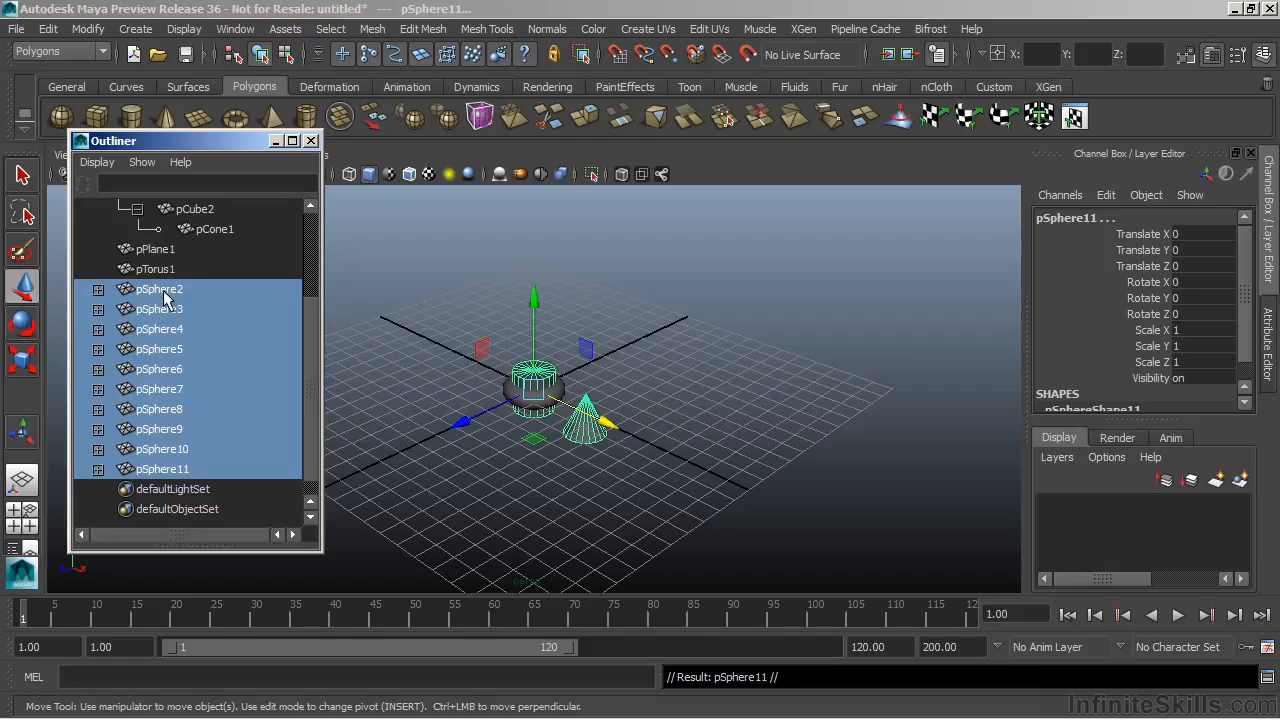
middle_click_drag(163, 334, 165, 275)
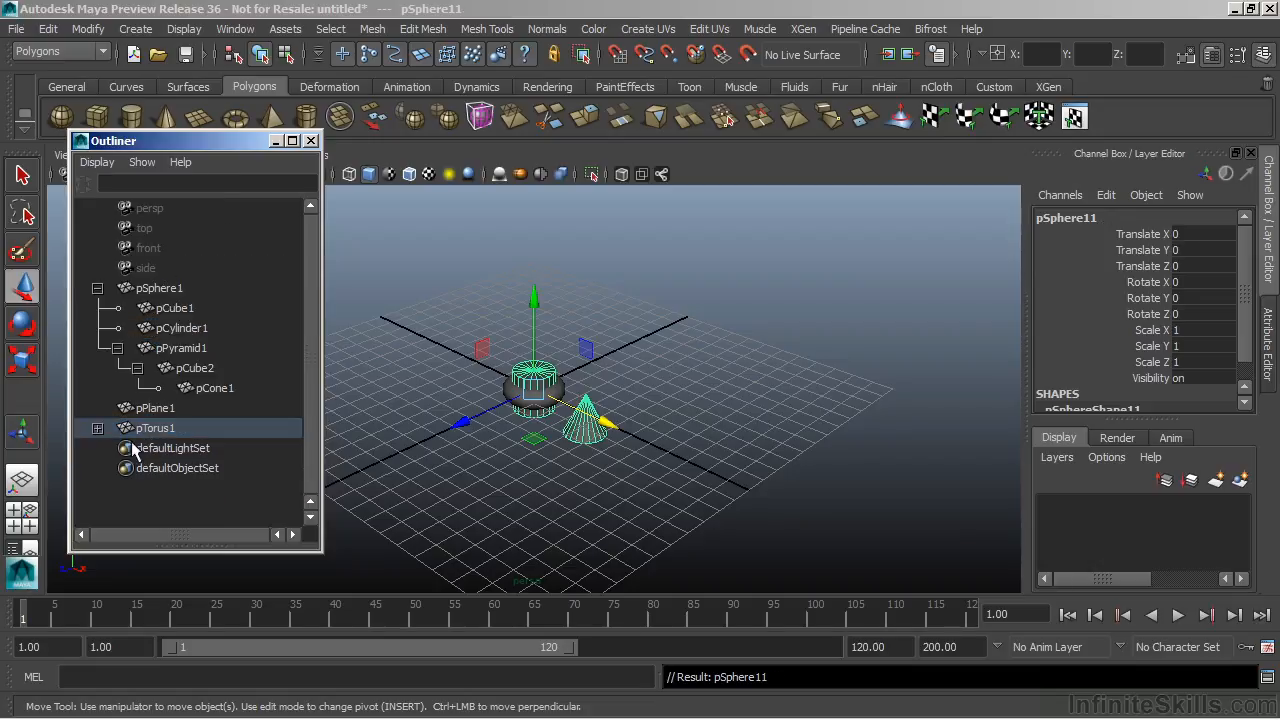
left_click(97, 428)
left_click_drag(304, 304, 284, 415)
Select individual children of pTorus1, then the whole range from pSphere2 to pSphere11
left_click_drag(195, 308, 170, 468)
left_click(195, 308)
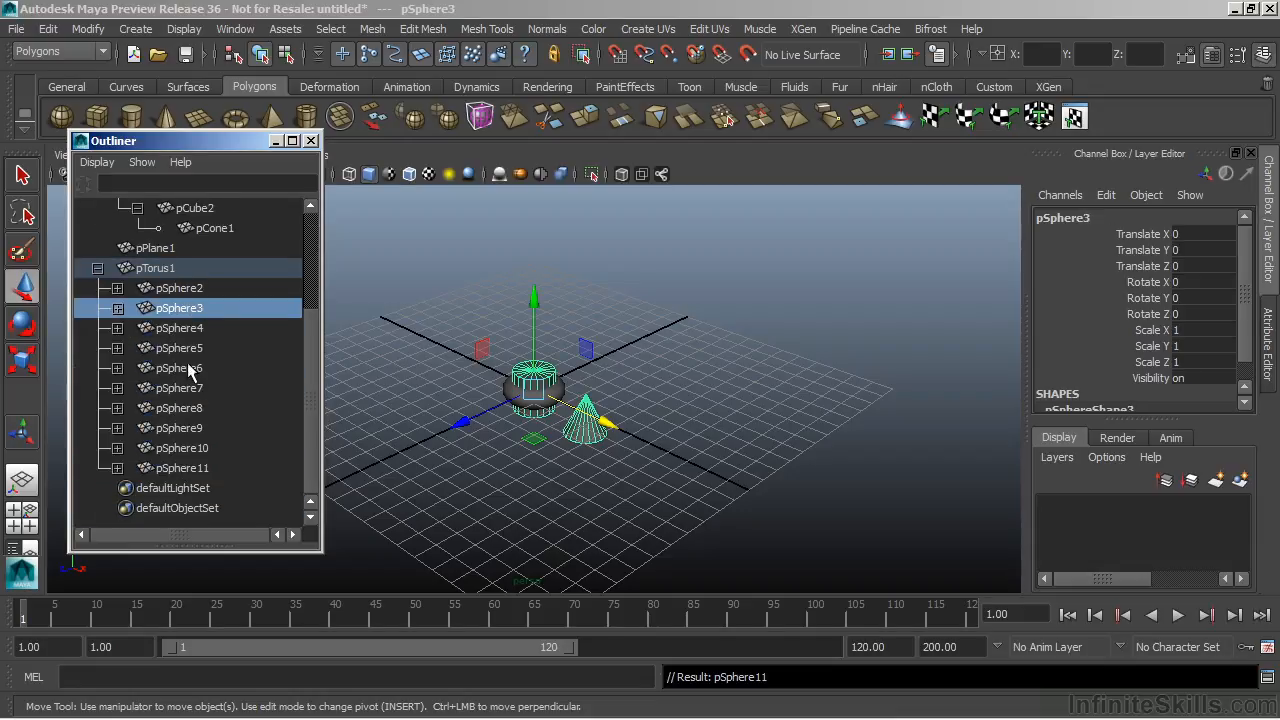
left_click(187, 330)
left_click(182, 368)
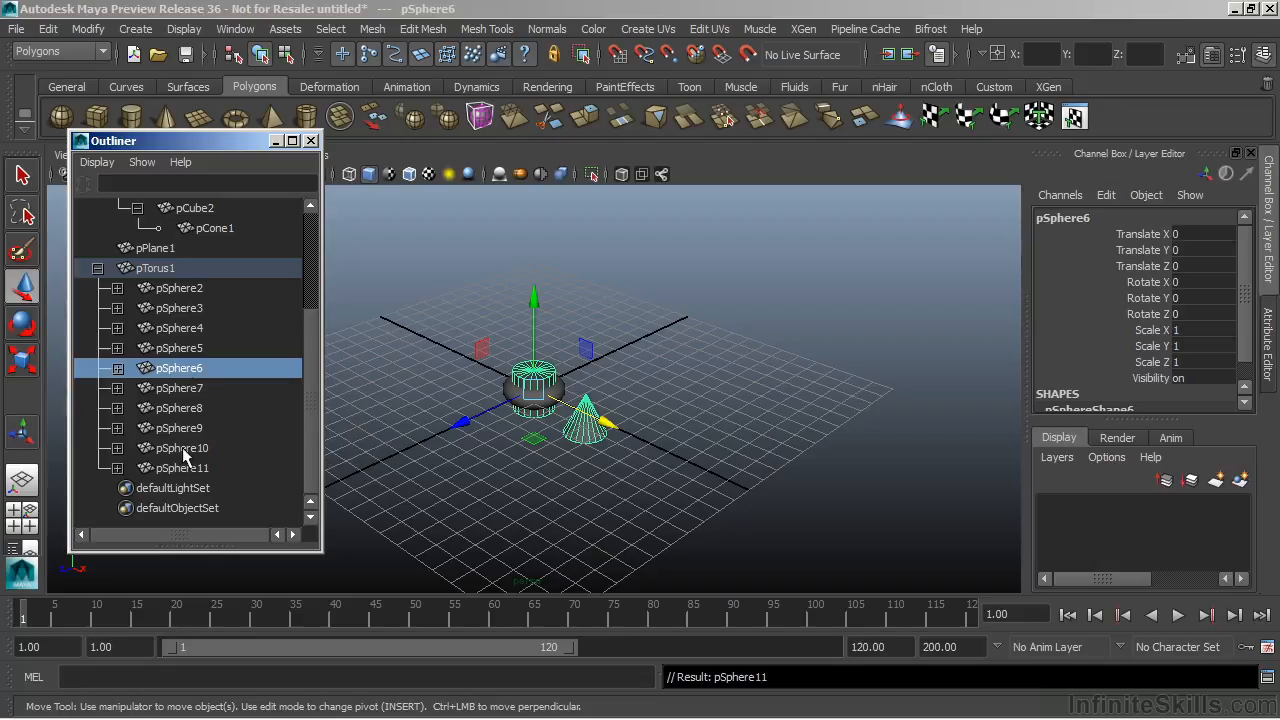
left_click(195, 289, "shift")
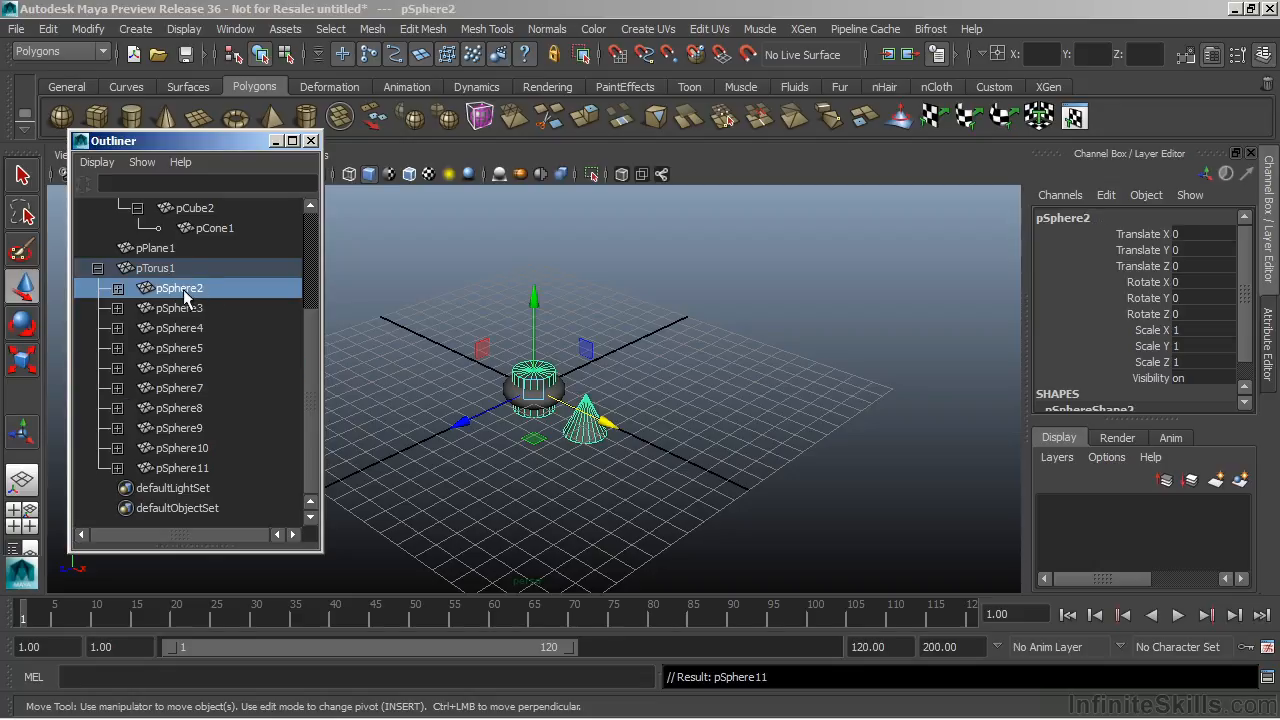
left_click(198, 468, "shift")
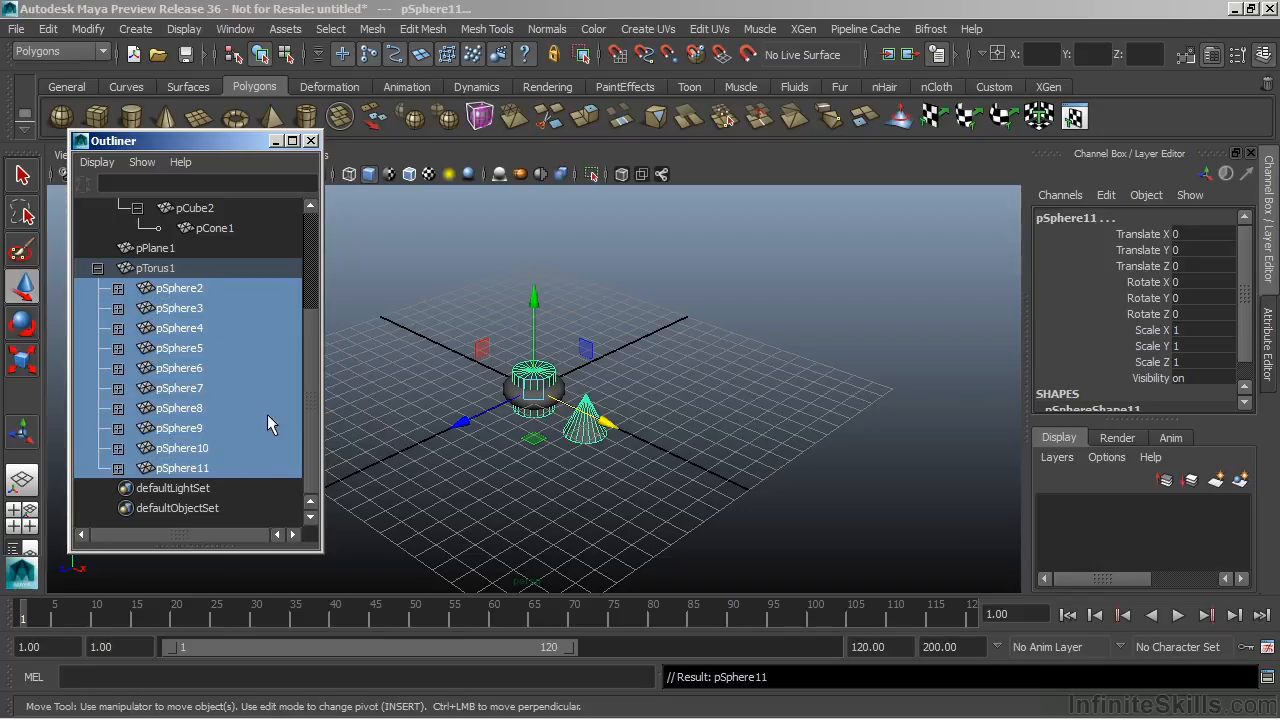
Select pSphere3 and pSphere5 through pSphere10 under pTorus1, leaving pSphere4 out of the selection
left_click_drag(190, 308, 190, 348)
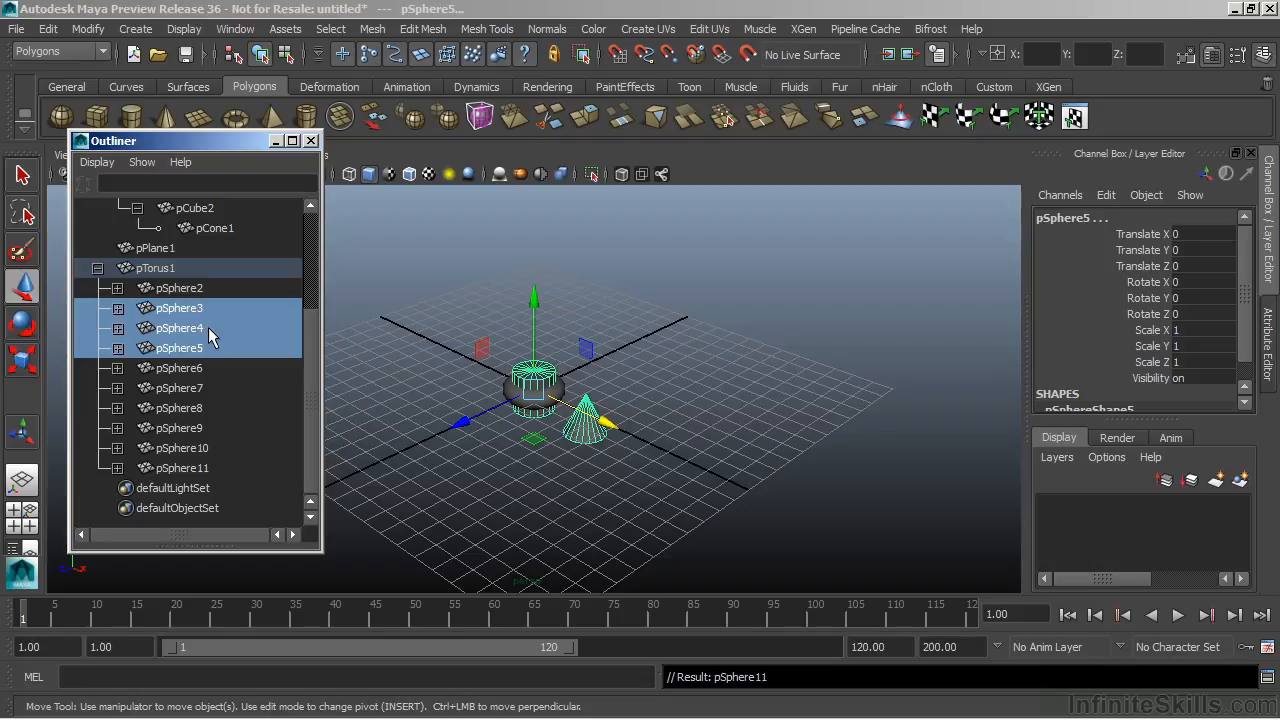
left_click(200, 326, "ctrl")
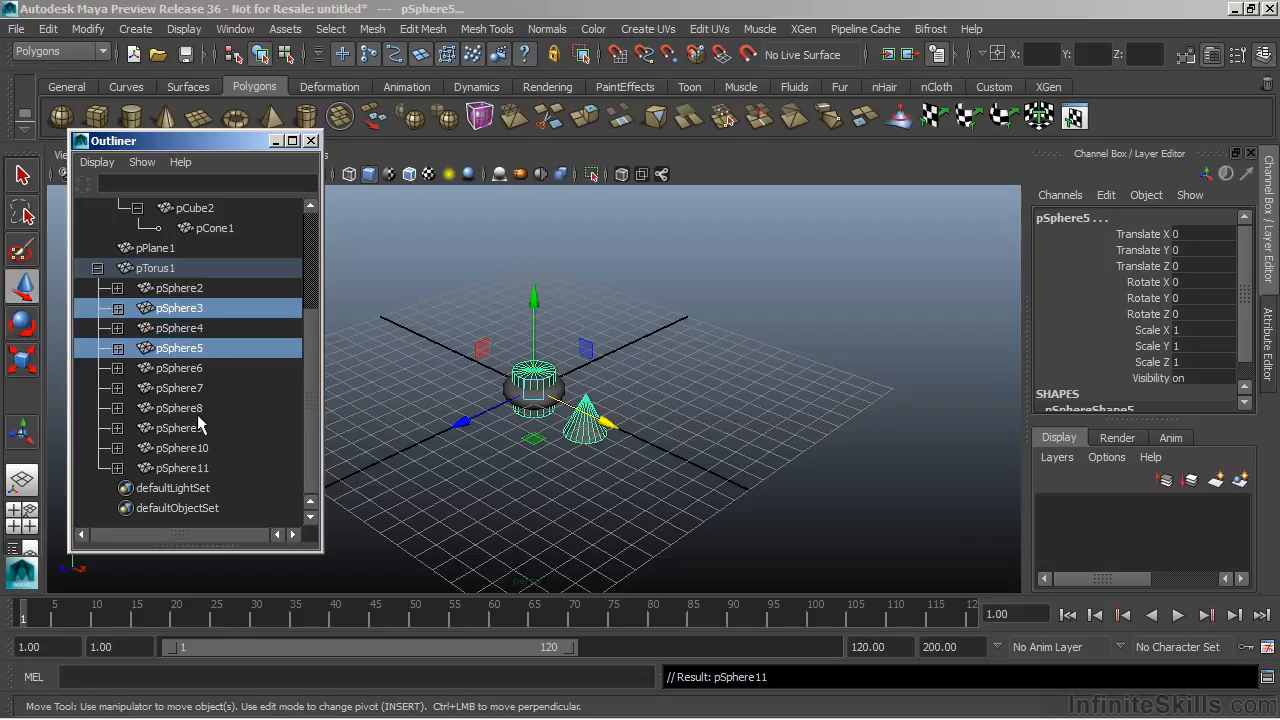
left_click(200, 314)
left_click_drag(193, 309, 189, 411)
left_click(207, 330, "ctrl")
left_click(197, 348, "ctrl")
left_click(195, 369, "ctrl")
left_click_drag(190, 411, 187, 418, "ctrl")
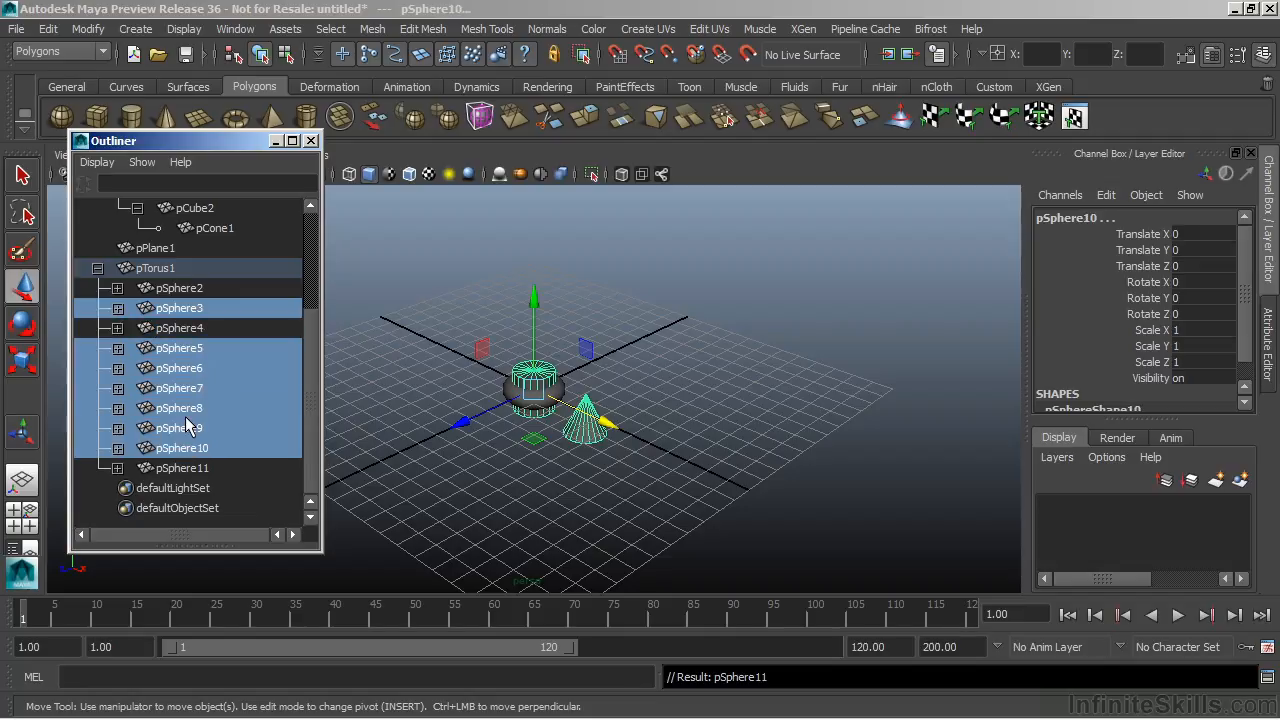
Select pTorus1 through pSphere11 in the Outliner and expand pSphere2 through pSphere11 to list their children
left_click(152, 268)
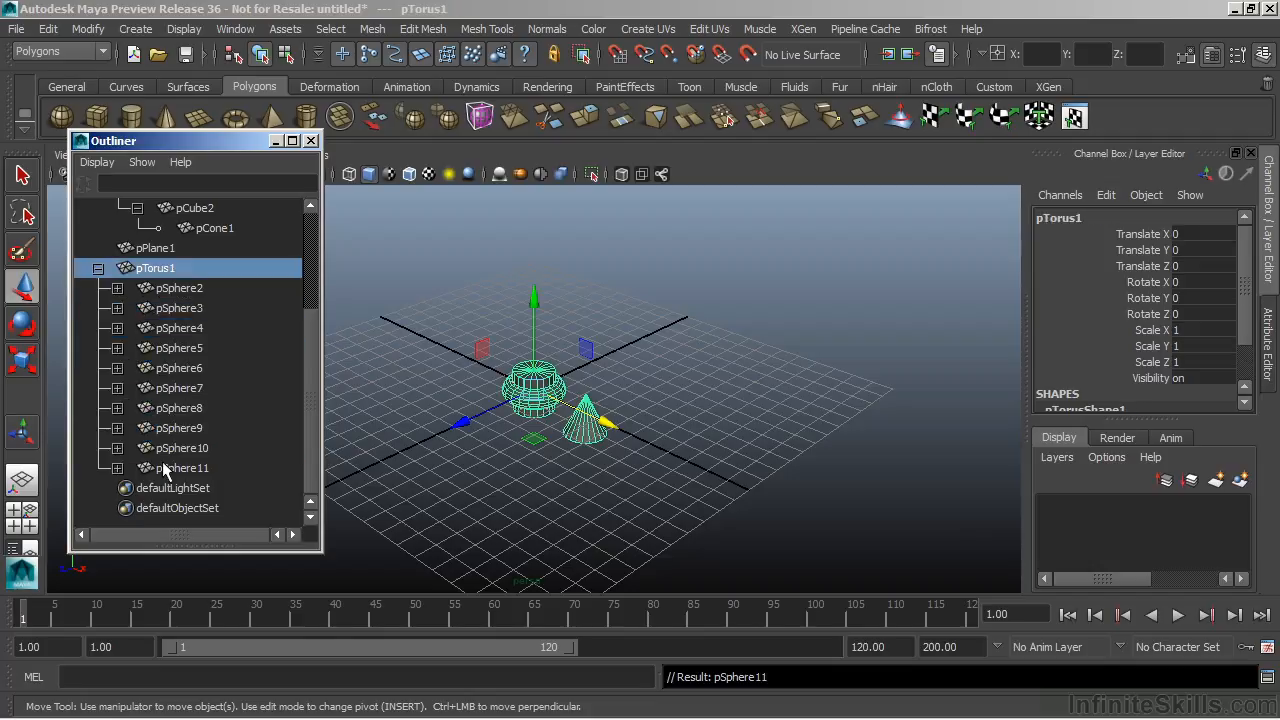
left_click(165, 468, "shift")
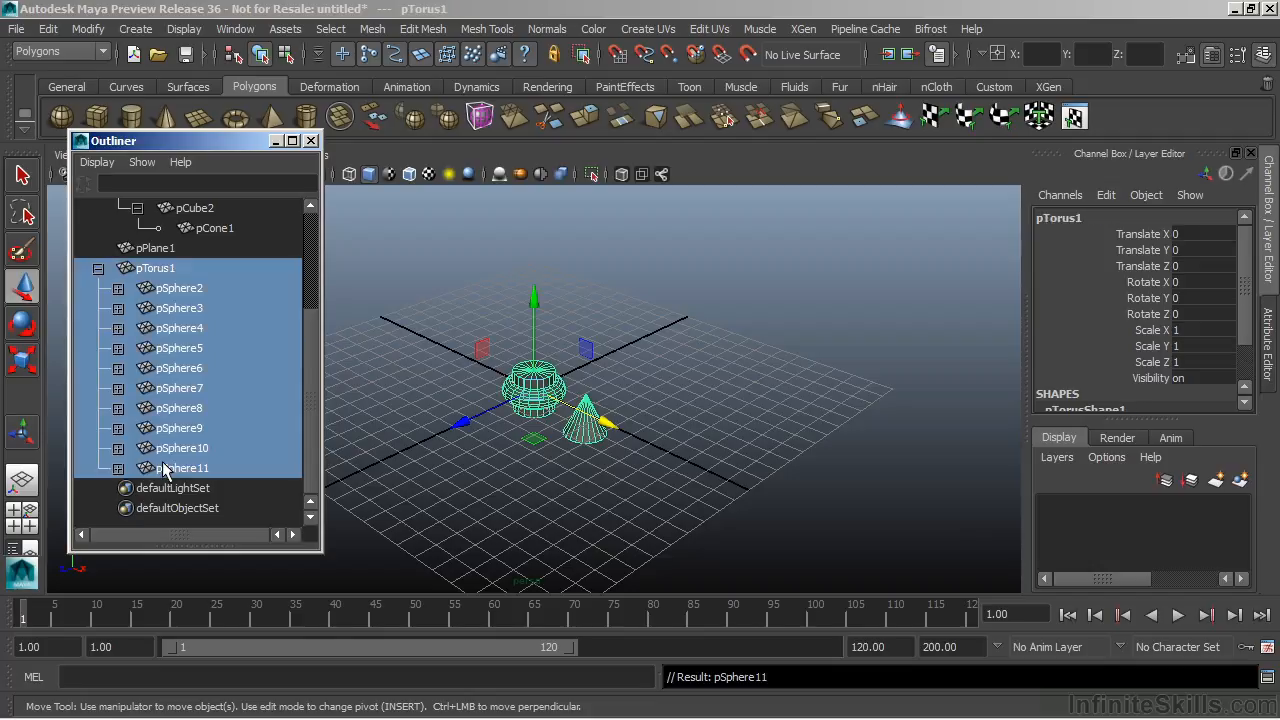
left_click(118, 468)
left_click(118, 448)
left_click(118, 428)
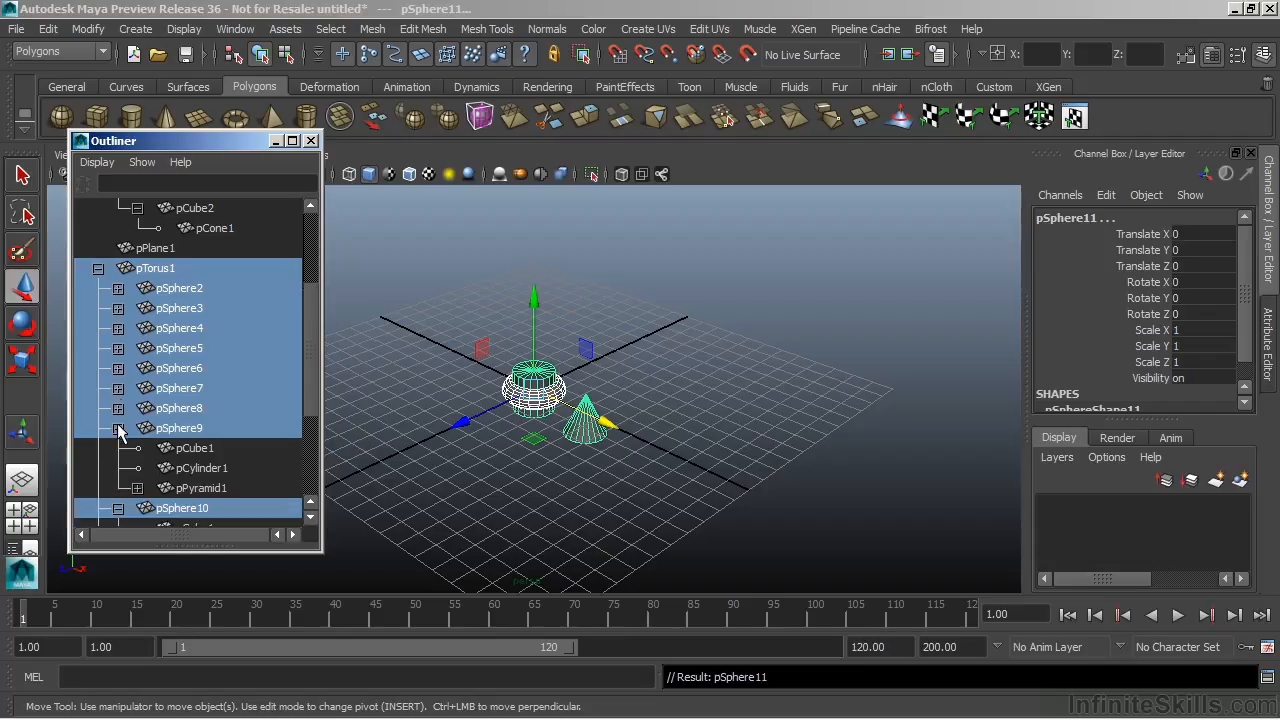
left_click(118, 408)
left_click(118, 388)
left_click(118, 368)
left_click(118, 348)
left_click(118, 328)
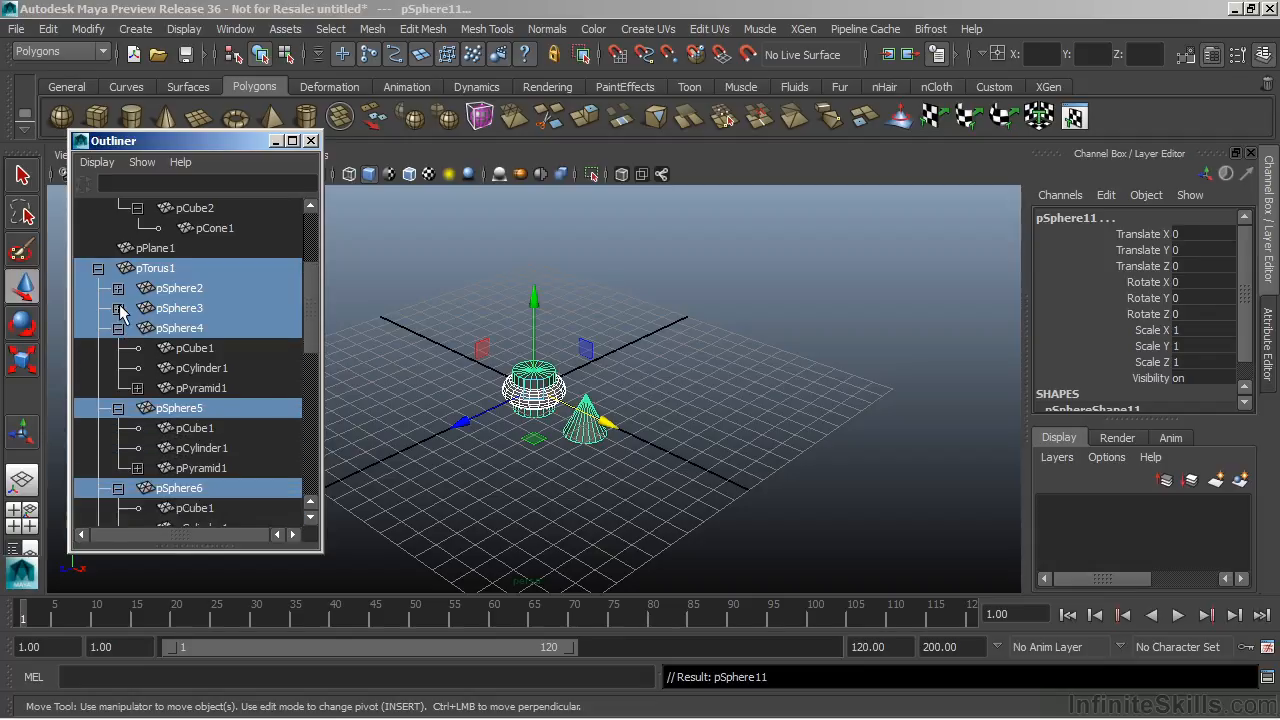
left_click(118, 308)
left_click(118, 288)
Examine the expanded Outliner hierarchy from the cameras through pSphere1 and pTorus1 down to the default sets
left_click(264, 232)
left_click(278, 250)
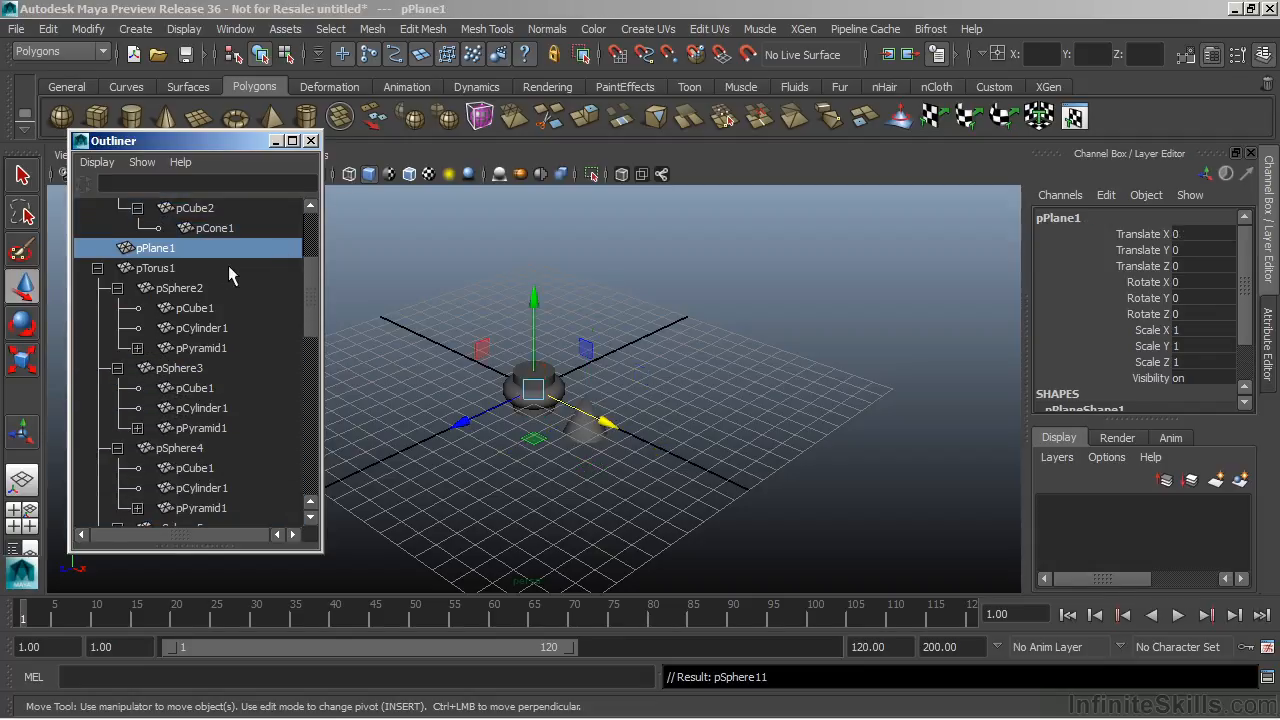
left_click(95, 225)
left_click_drag(308, 284, 301, 453)
left_click(286, 267)
scroll(255, 340, "up", 9)
scroll(235, 352, "up", 4)
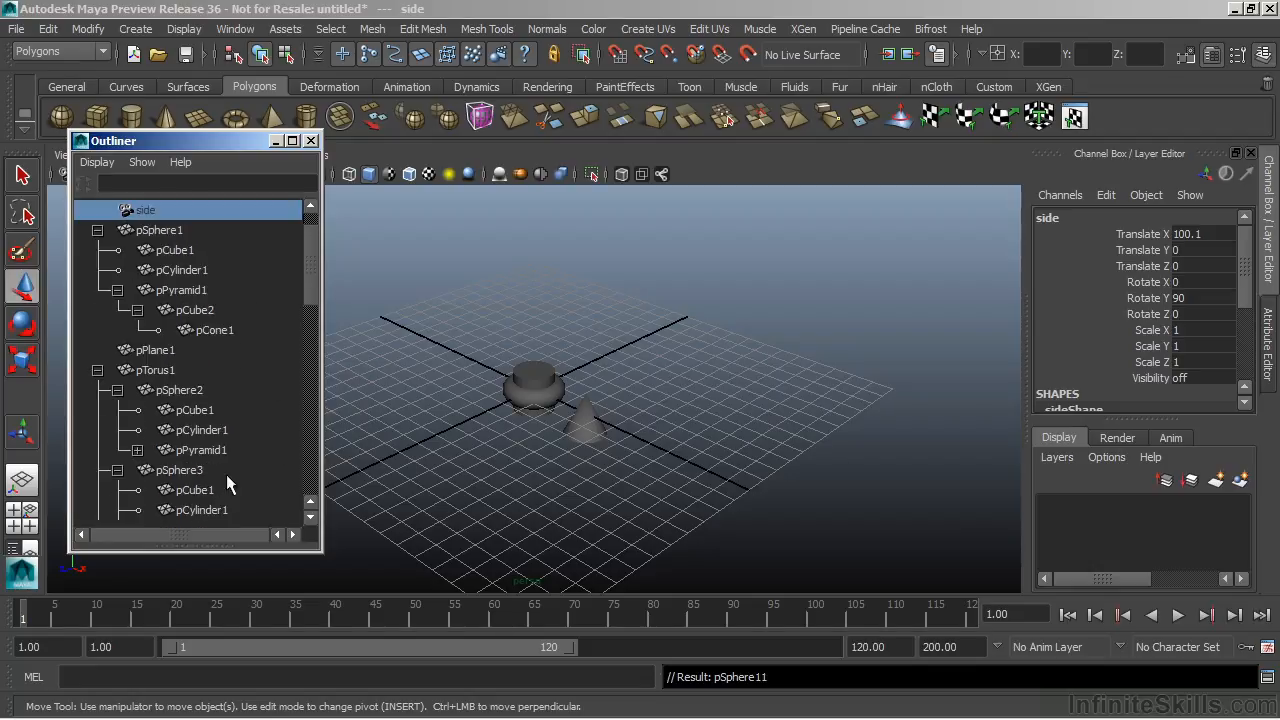
scroll(223, 411, "down", 5)
scroll(230, 267, "down", 8)
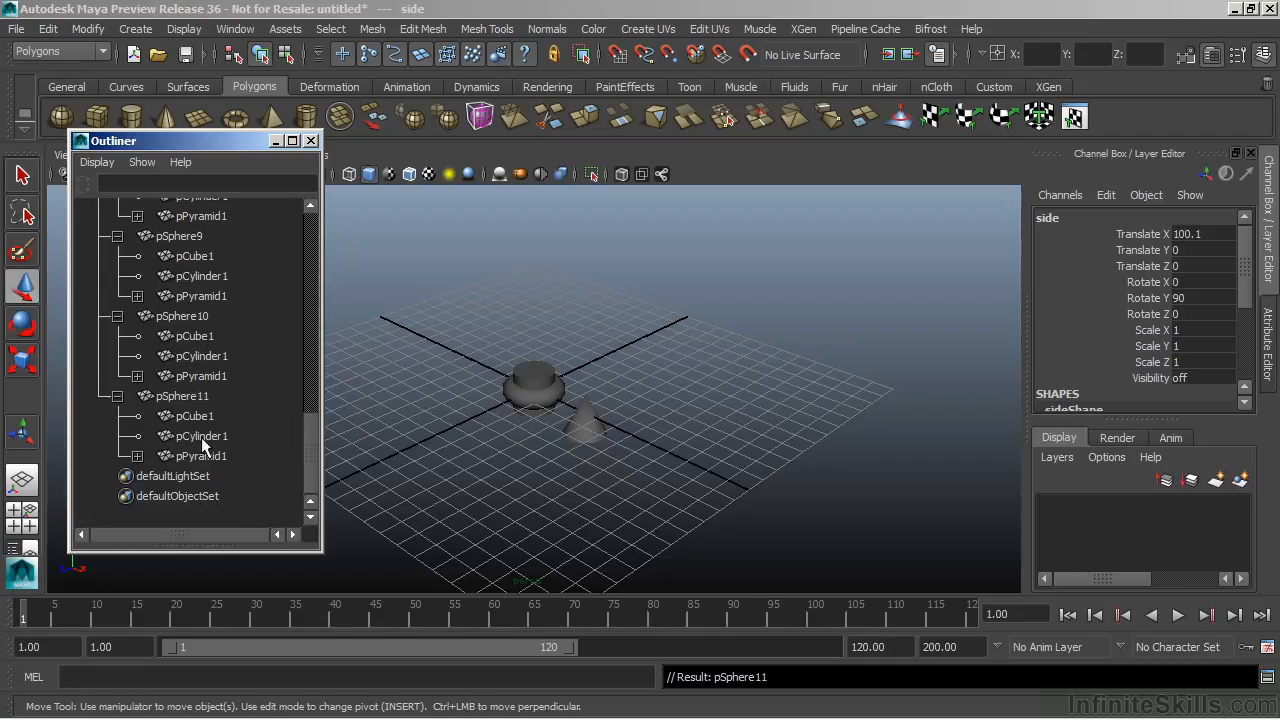
Split the Outliner into two panes, showing the cameras in the upper one and the end of the hierarchy in the lower
left_click_drag(307, 463, 311, 240)
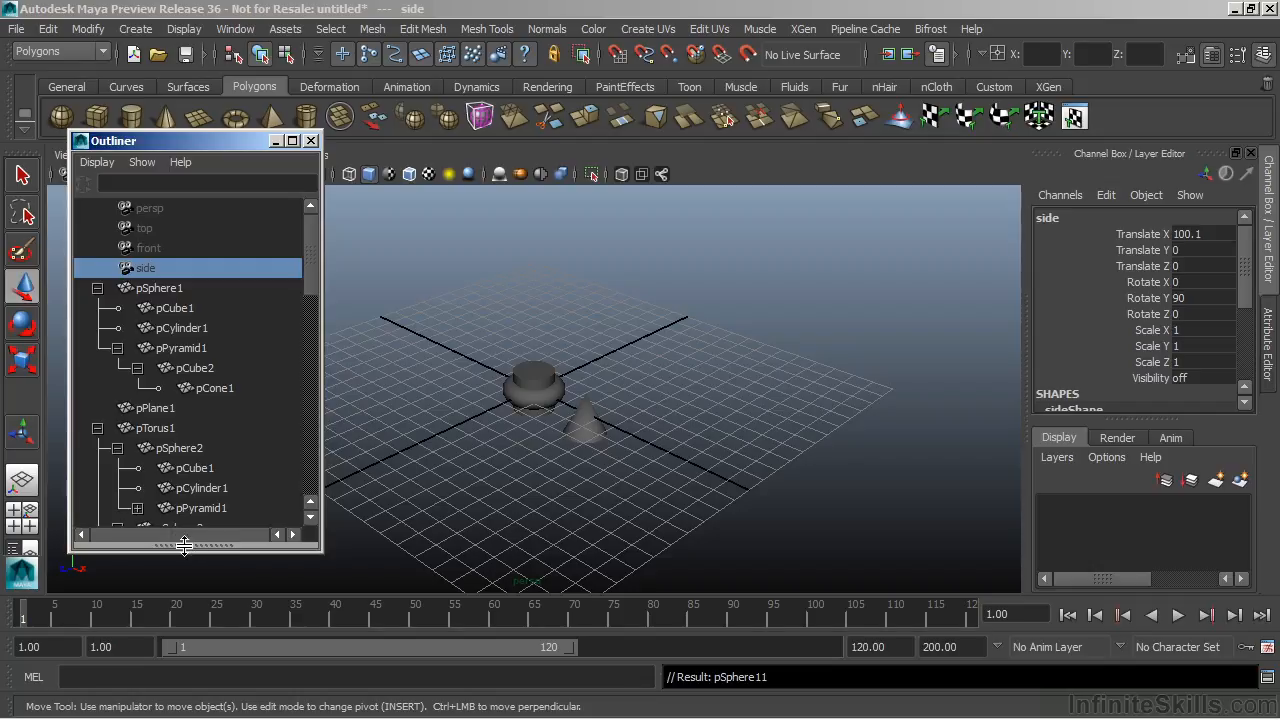
left_click_drag(184, 545, 221, 347)
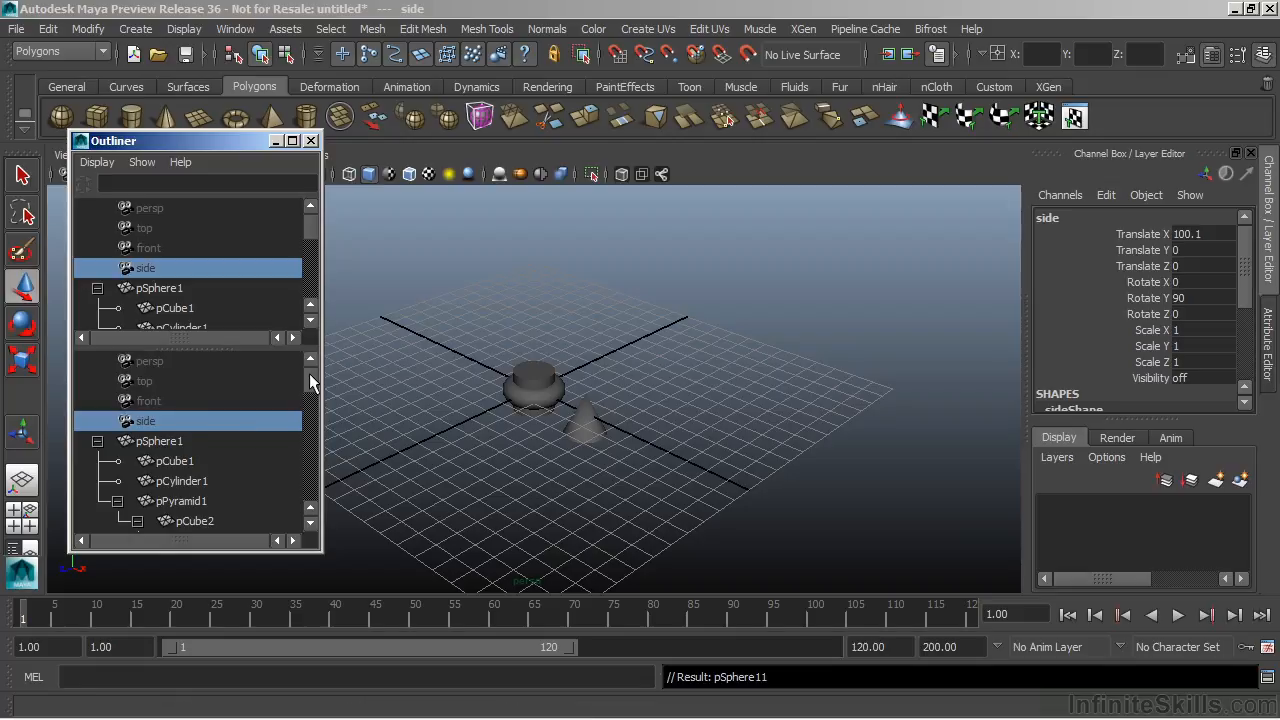
left_click_drag(309, 375, 312, 490)
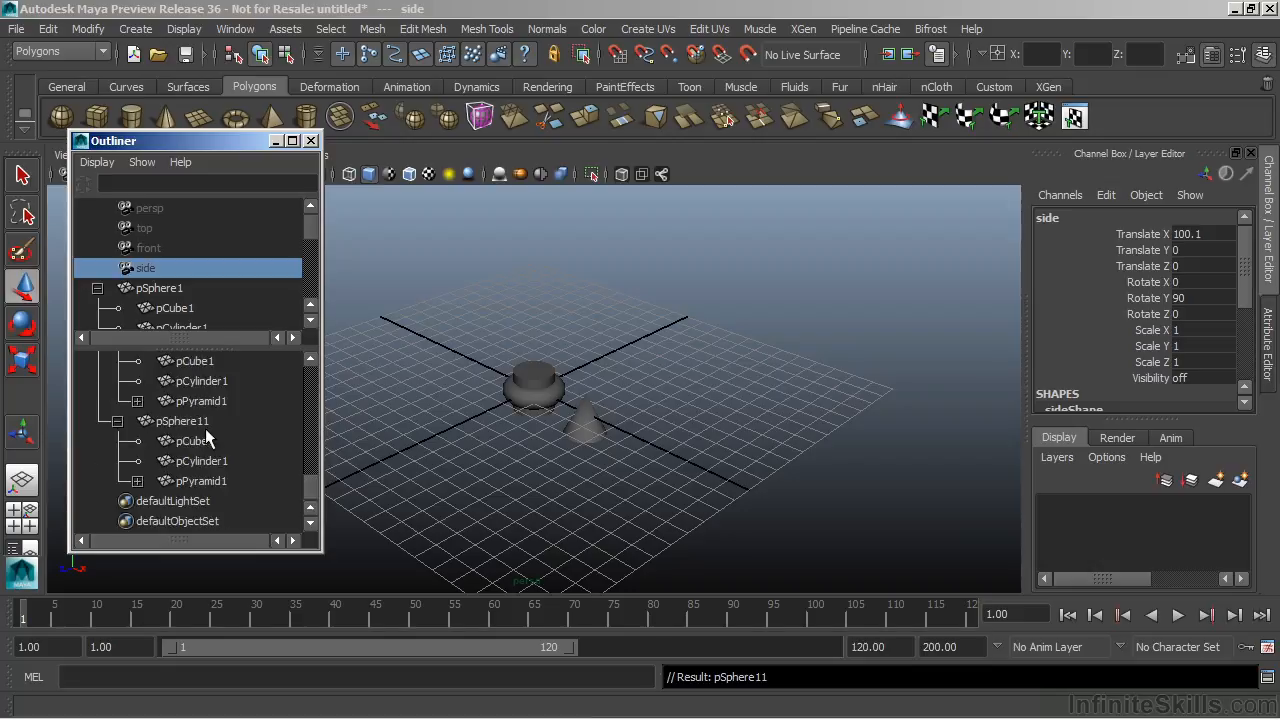
Select the top camera and children of pSphere1 in the upper Outliner pane, then children of pSphere11 and pSphere10 in the lower pane
left_click(180, 226)
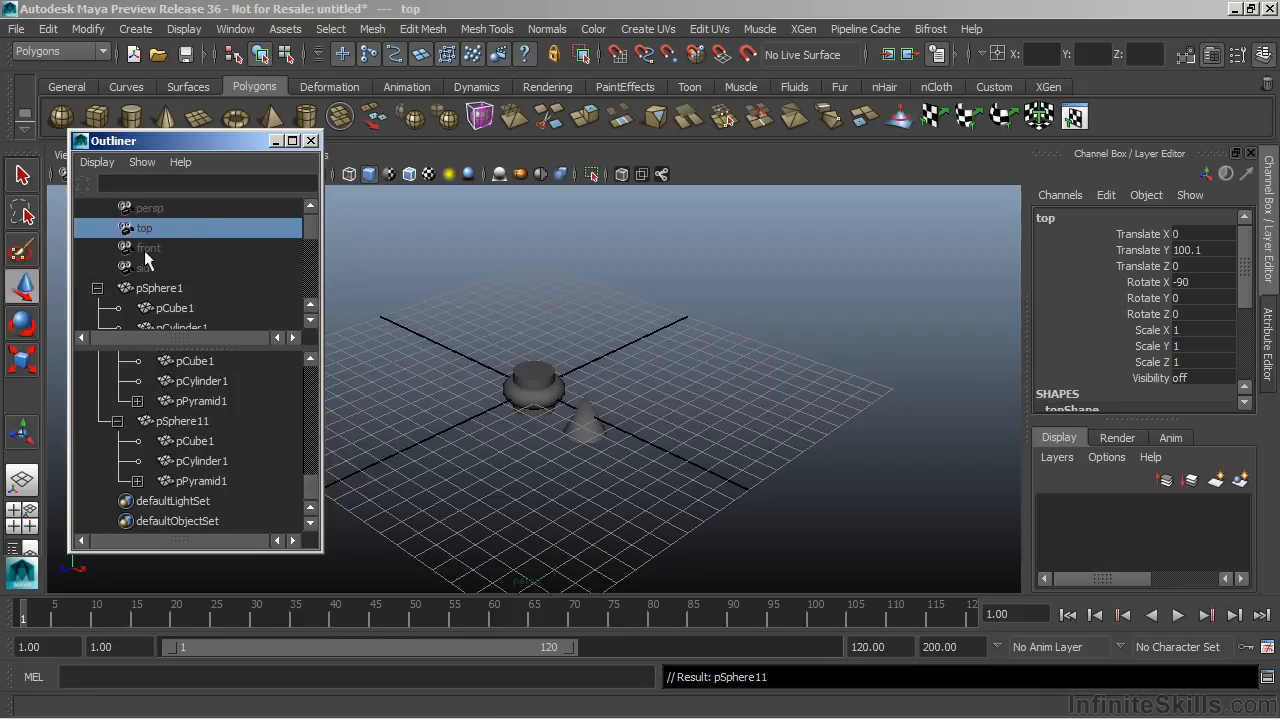
scroll(308, 233, "down", 1)
scroll(306, 233, "down", 1)
left_click(190, 228)
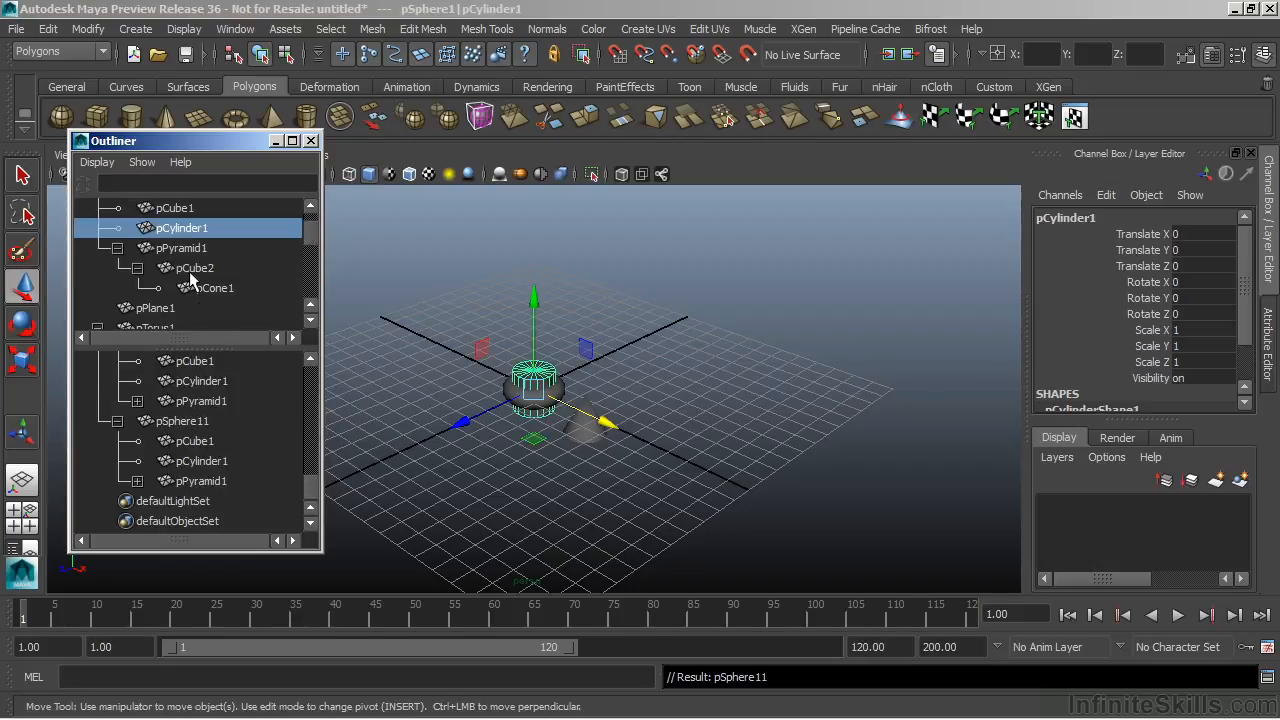
left_click(196, 268)
left_click(210, 288)
left_click(200, 481)
left_click(198, 442)
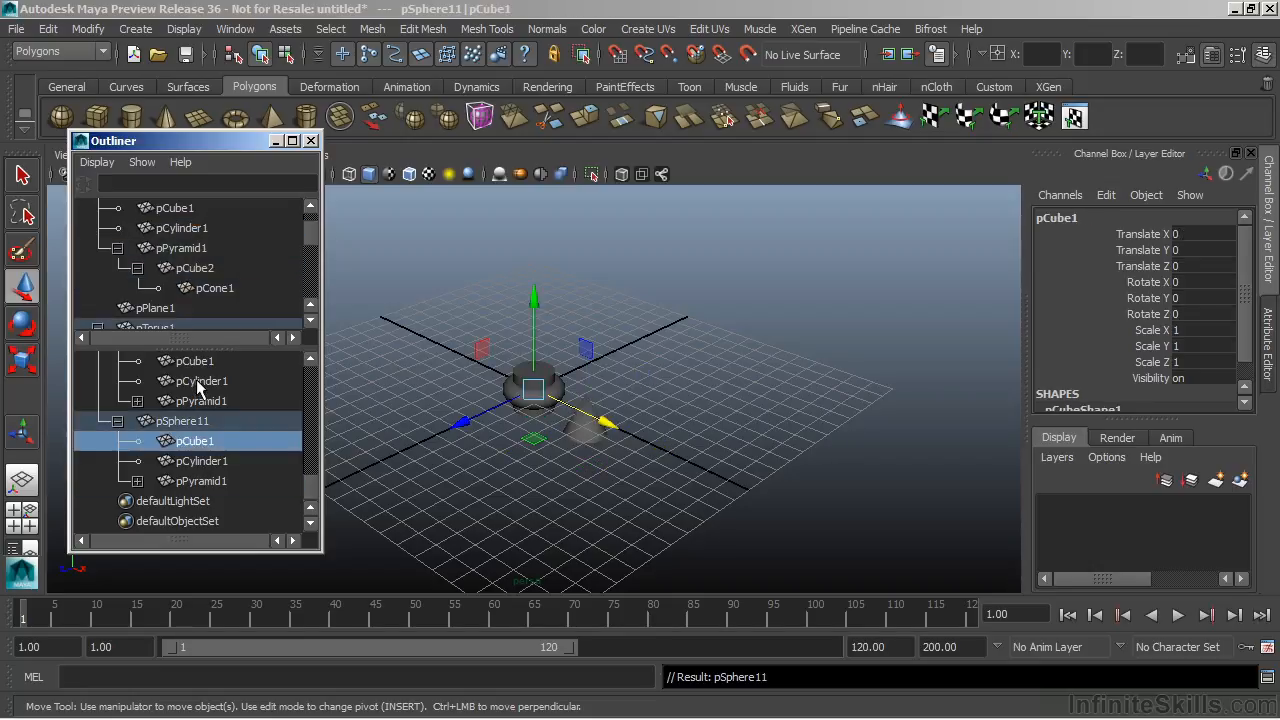
left_click(196, 382)
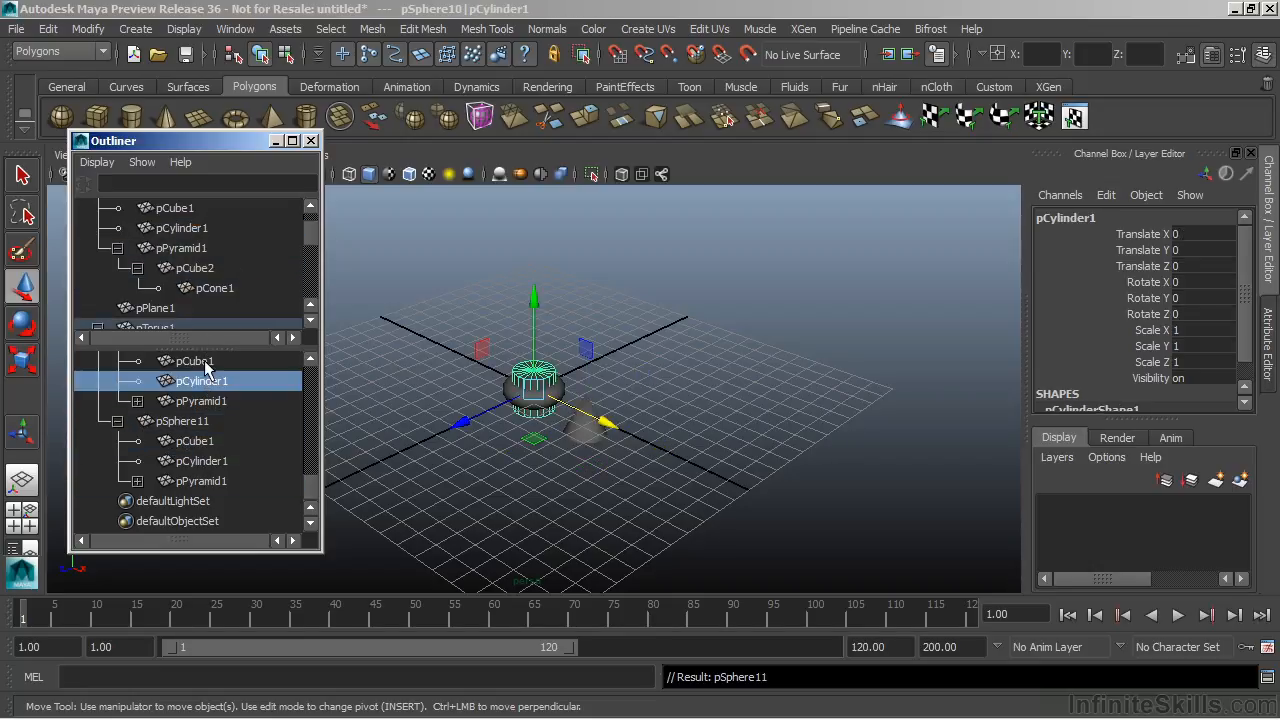
Enlarge the upper Outliner pane and select pCube2, then pSphere2 under pTorus1, in it
left_click_drag(200, 341, 207, 416)
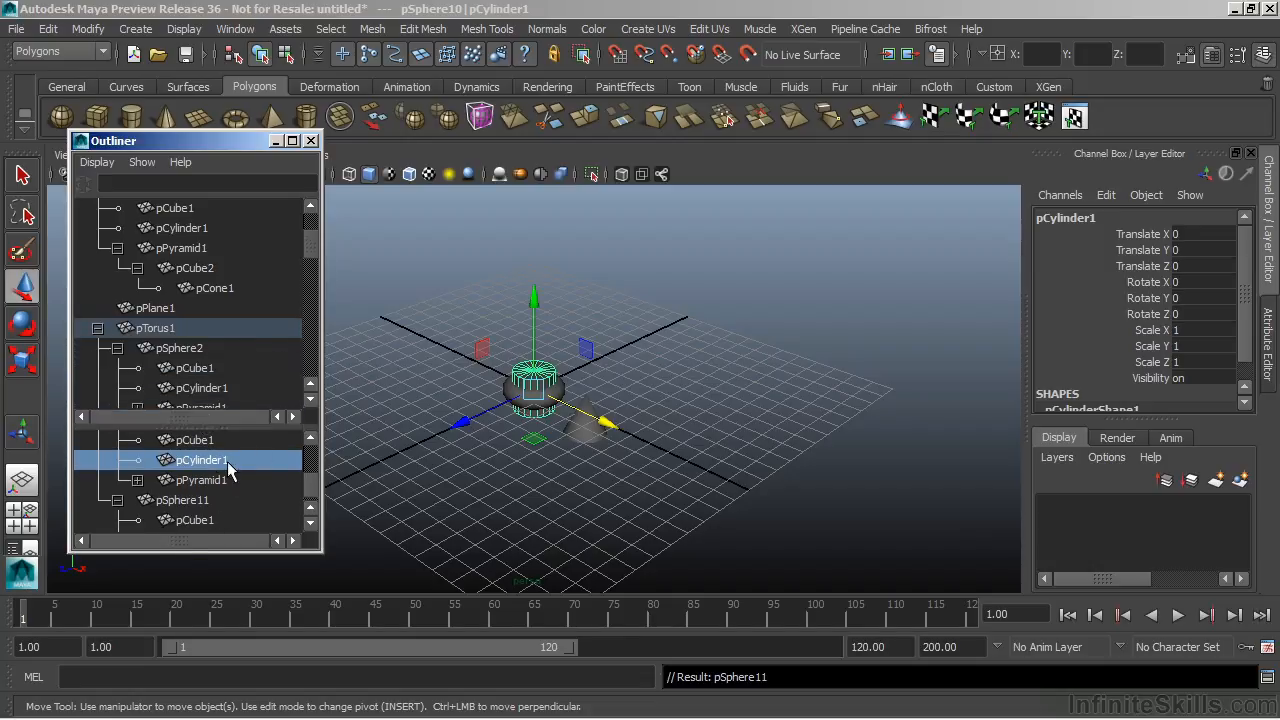
left_click(216, 271)
left_click(156, 346)
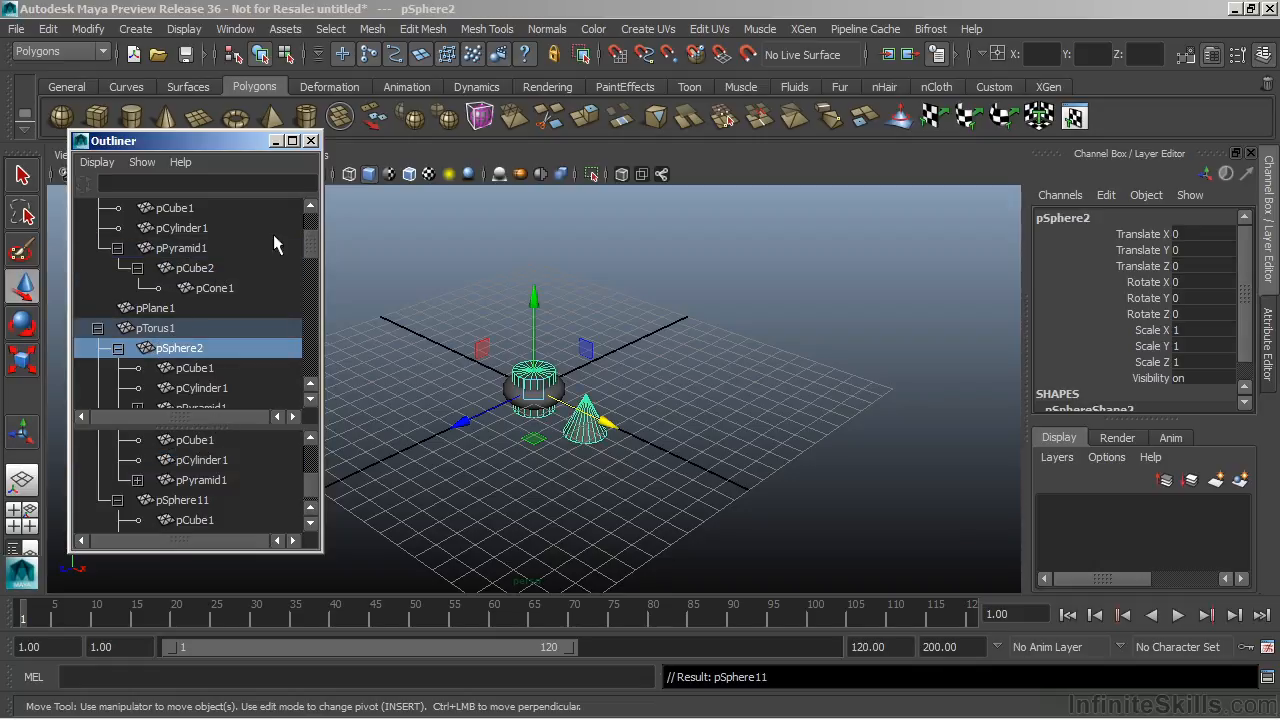
Select everything from pTorus1 down to pPyramid1 under pSphere6 and hide it in the Outliner
scroll(308, 241, "down", 2)
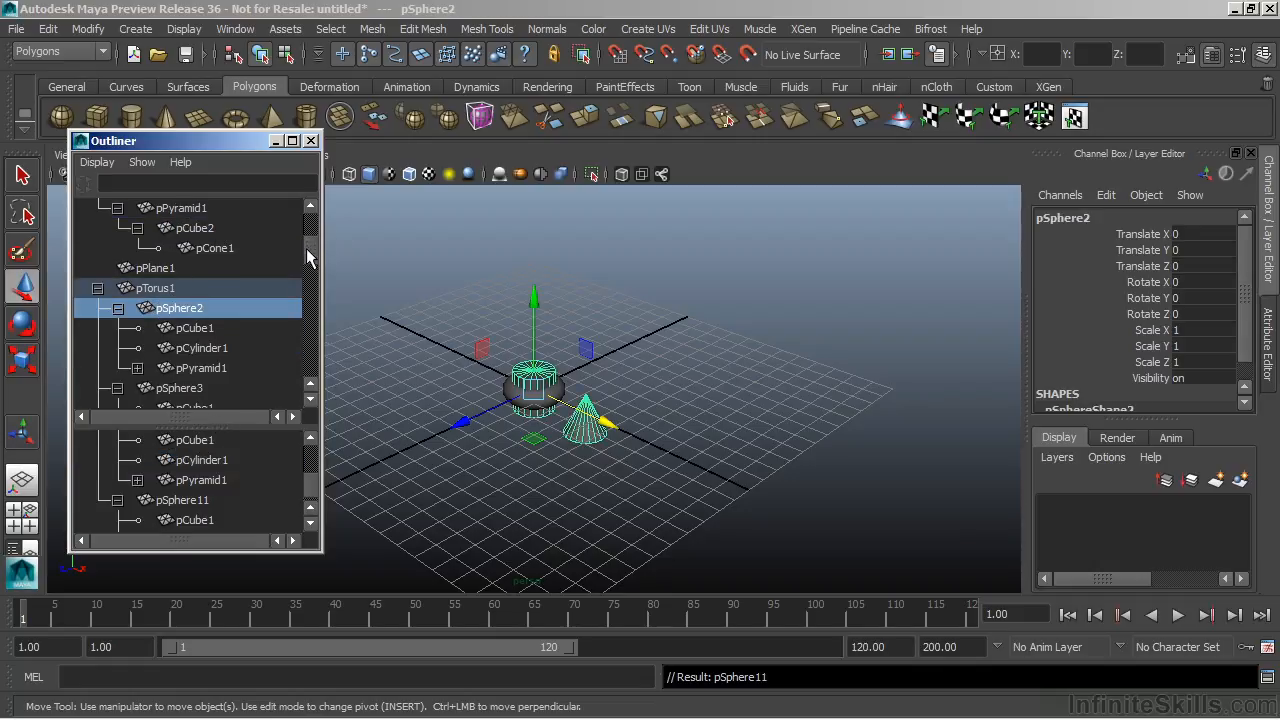
left_click(171, 287)
scroll(309, 250, "down", 5)
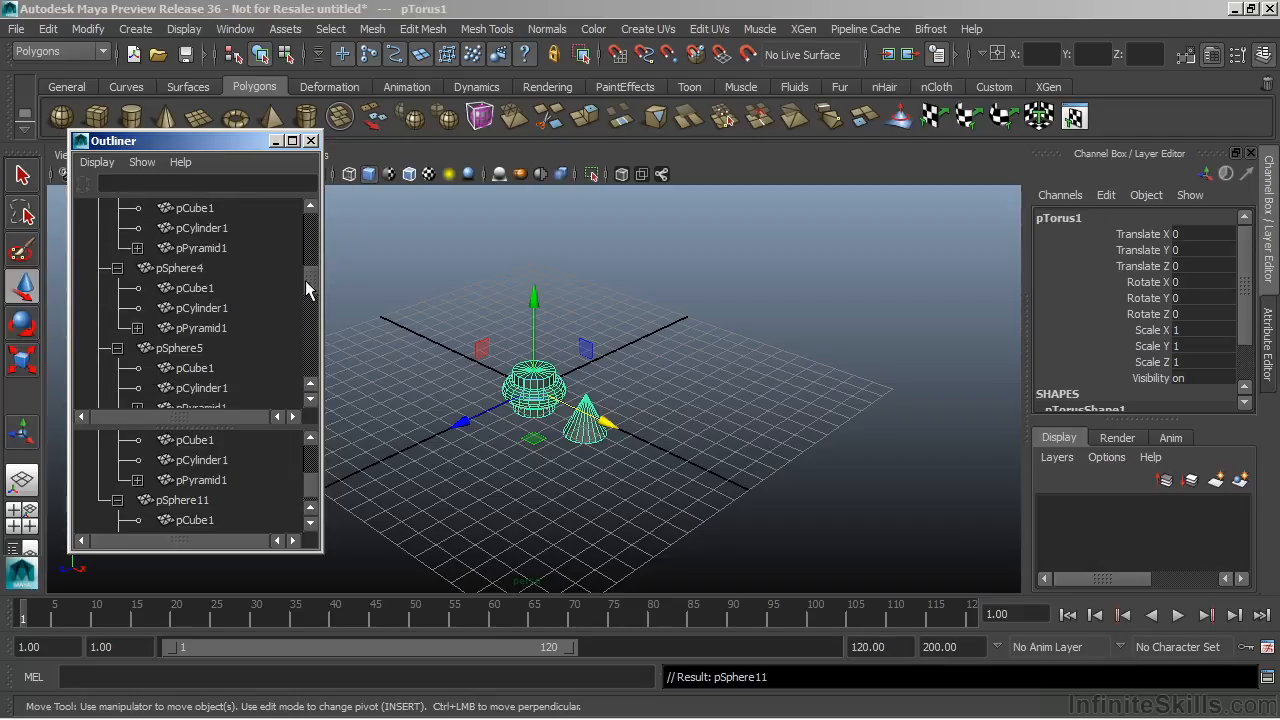
left_click(205, 387, "shift")
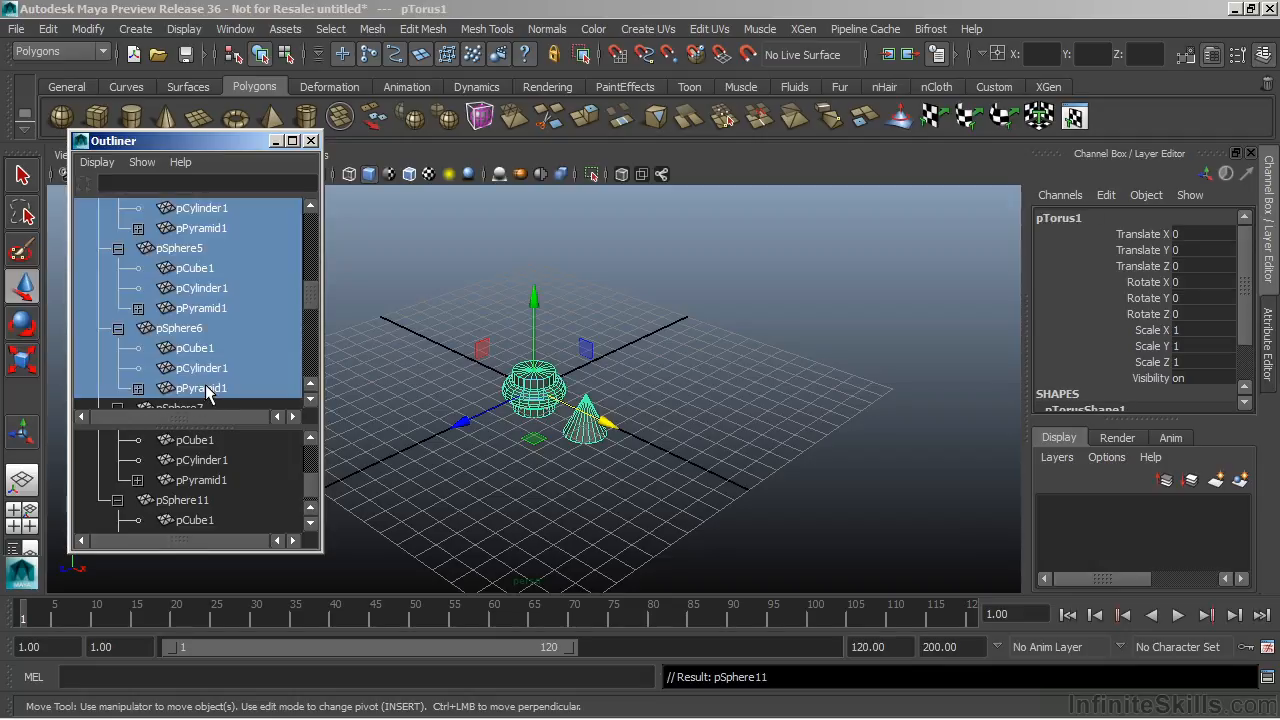
right_click(193, 288)
mouse_move(222, 402)
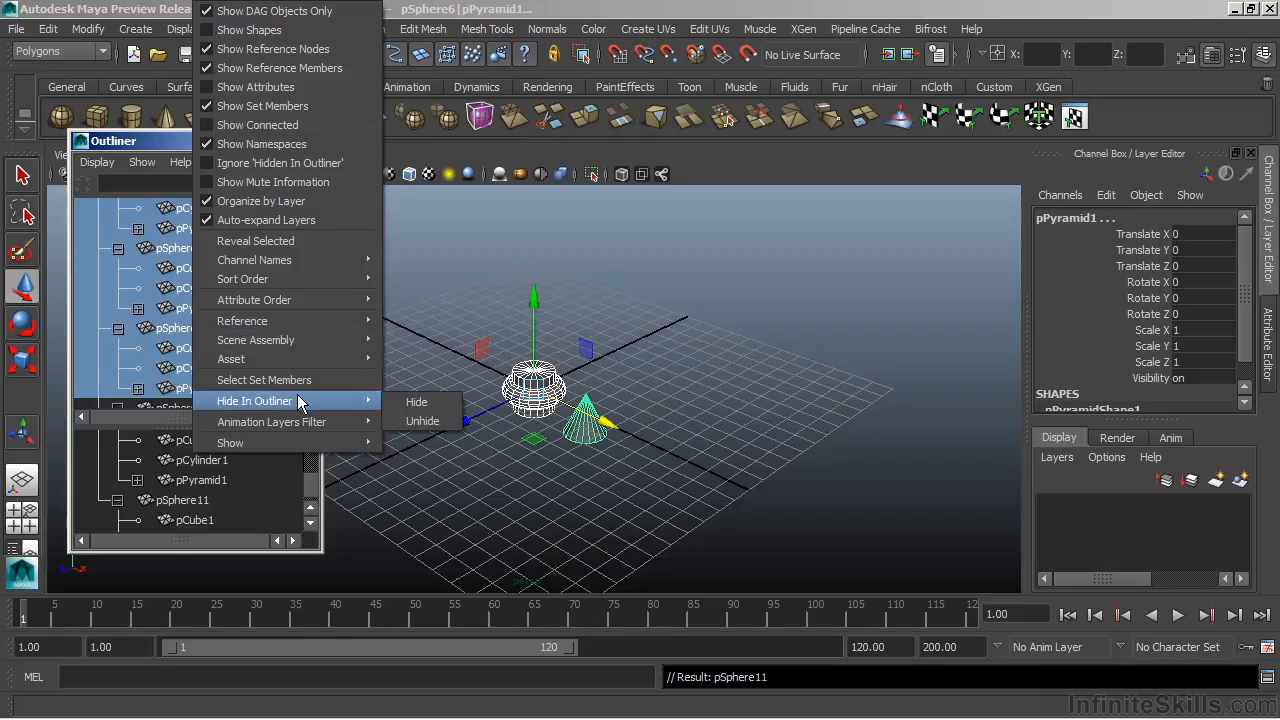
left_click(420, 407)
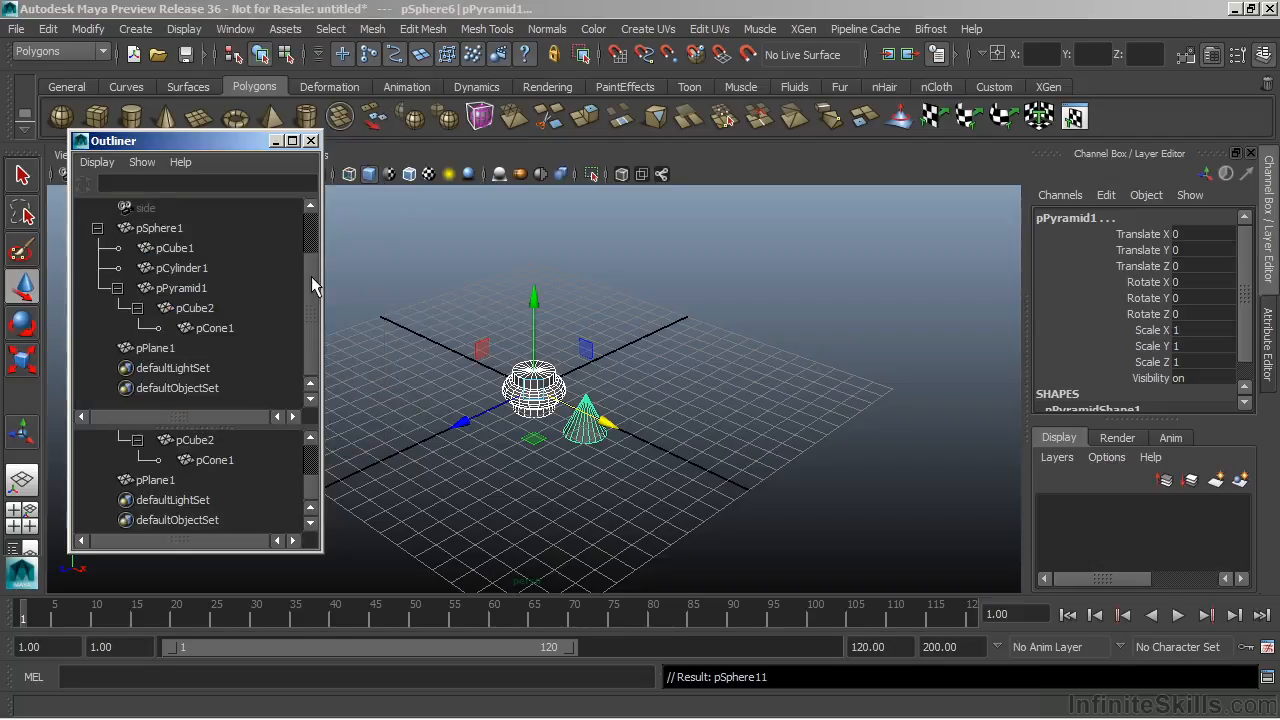
Clear the selection, select pCylinder1 under pSphere1, and deselect it again in the viewport
left_click(731, 351)
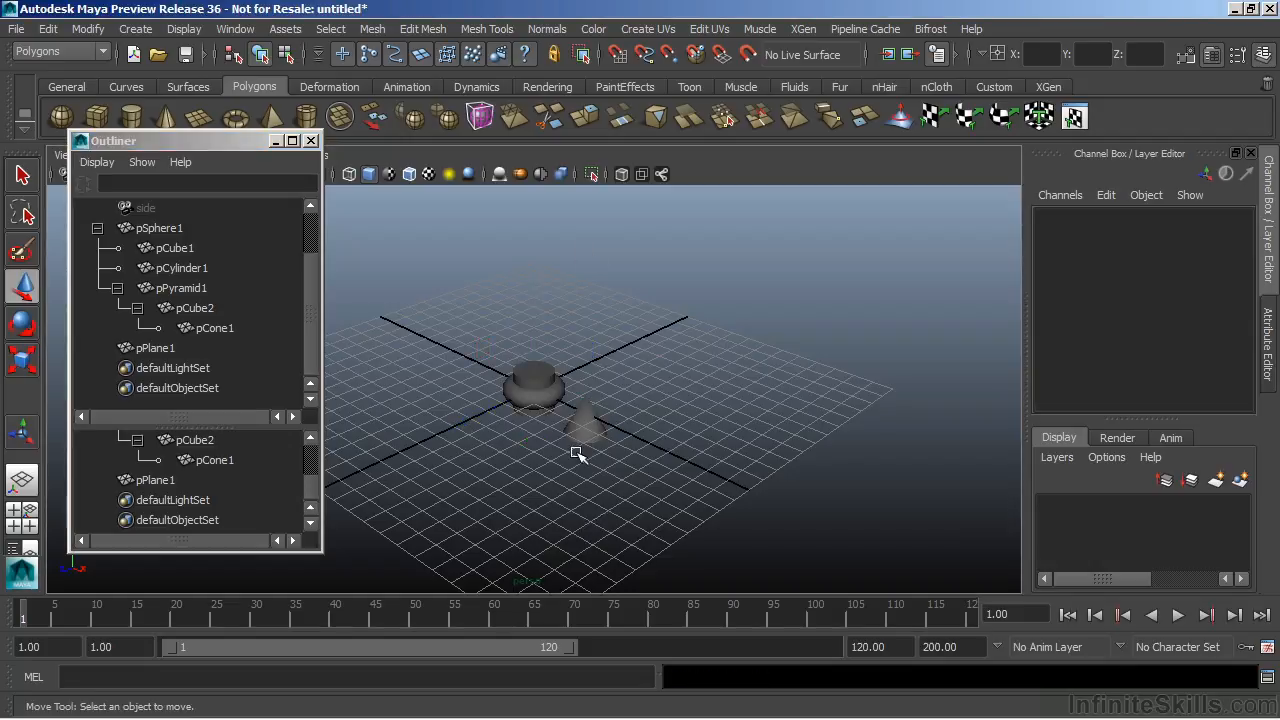
left_click(181, 268)
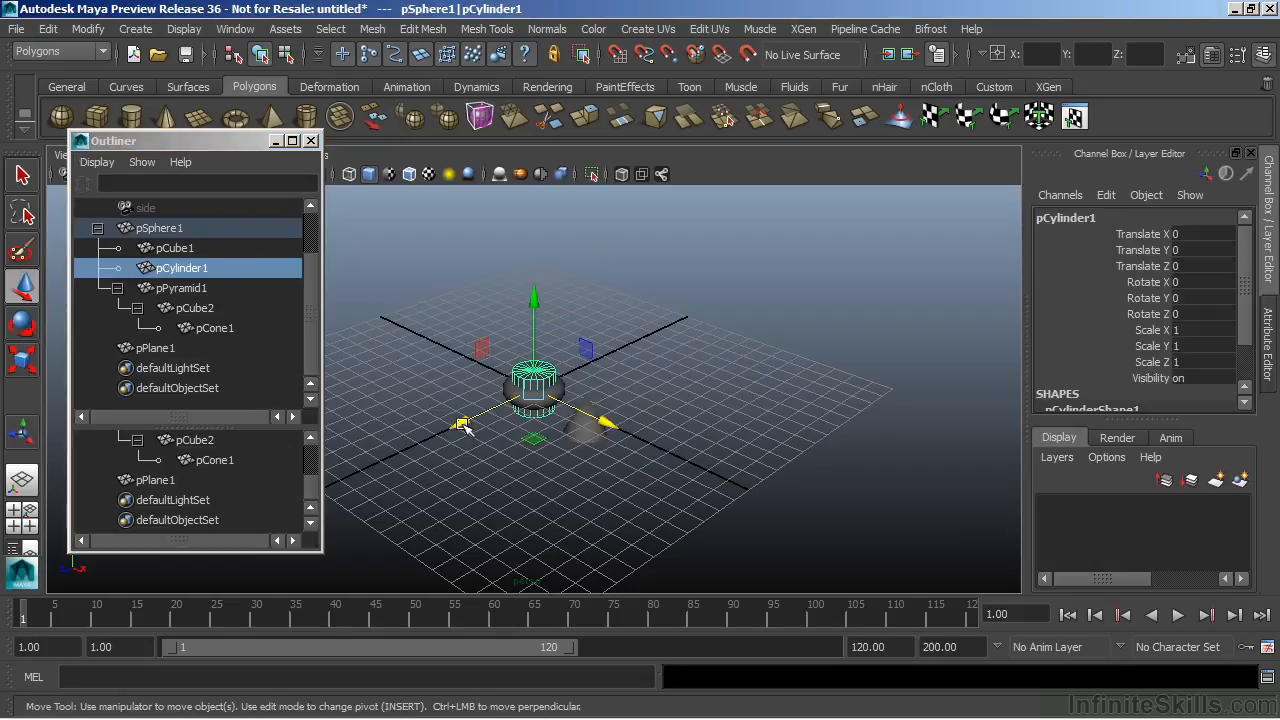
left_click(440, 360)
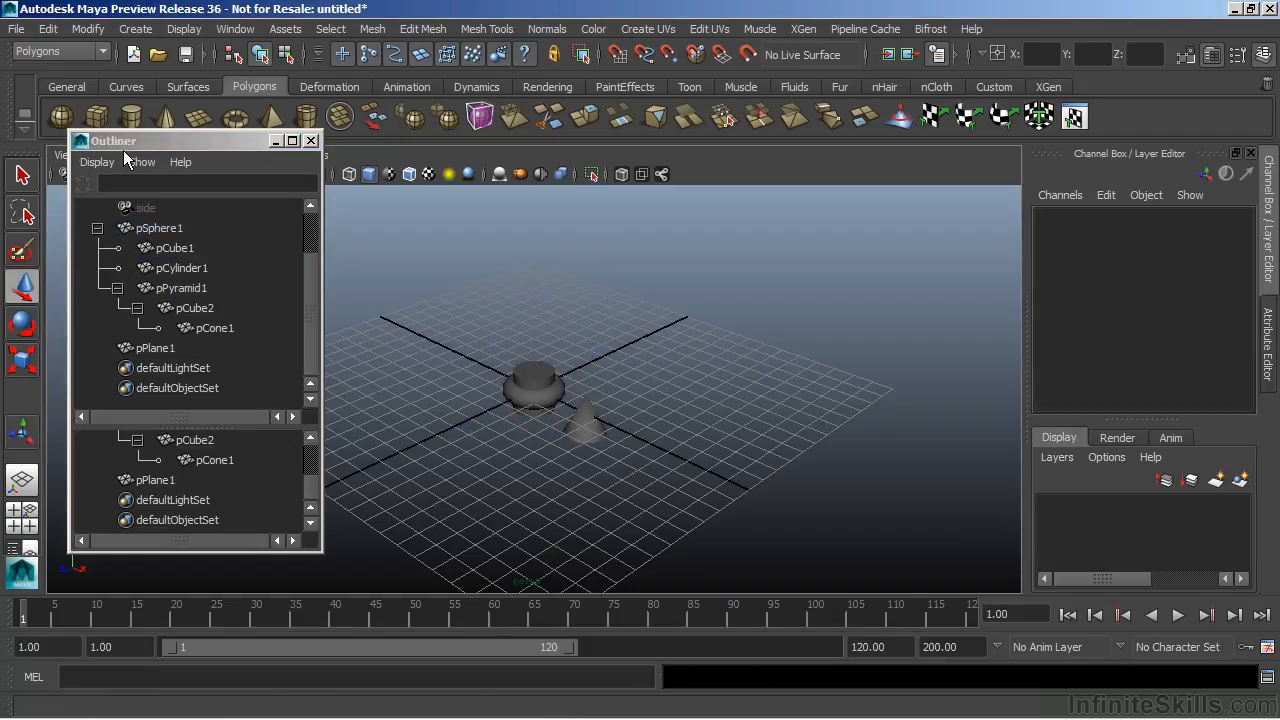
Try to bring the hidden items back with the Hide In Outliner Unhide command
right_click(170, 247)
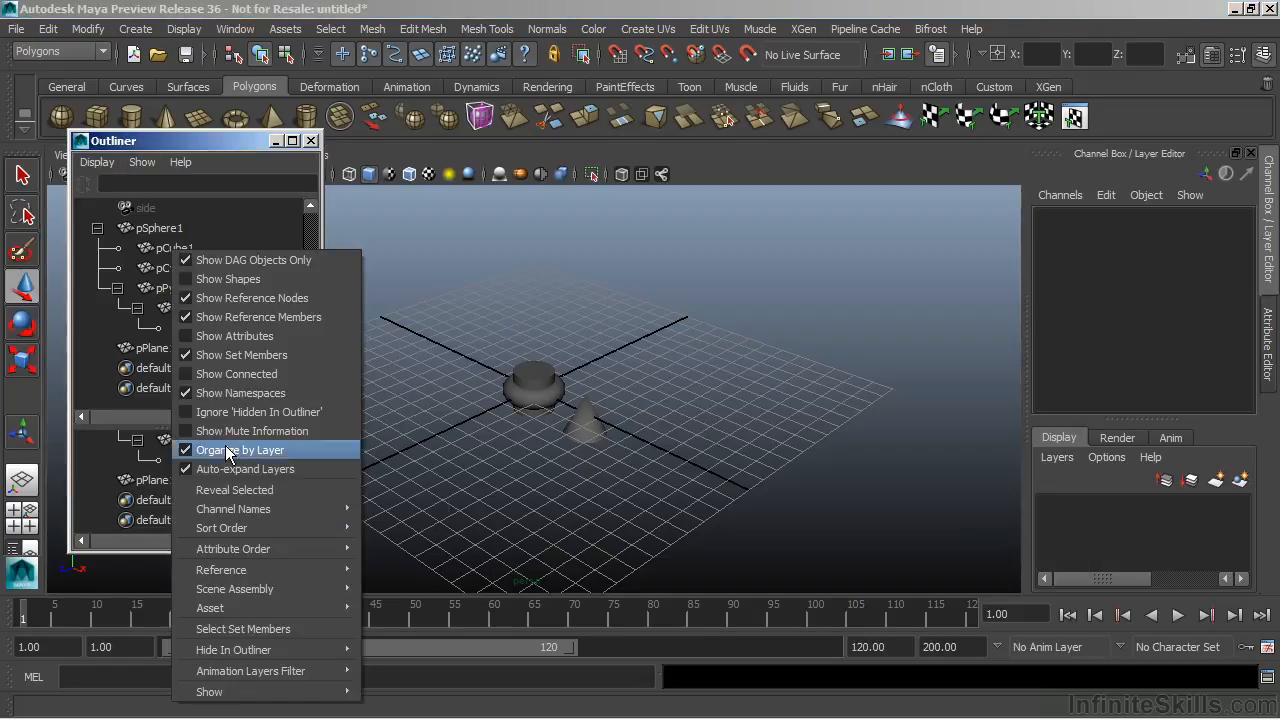
mouse_move(218, 652)
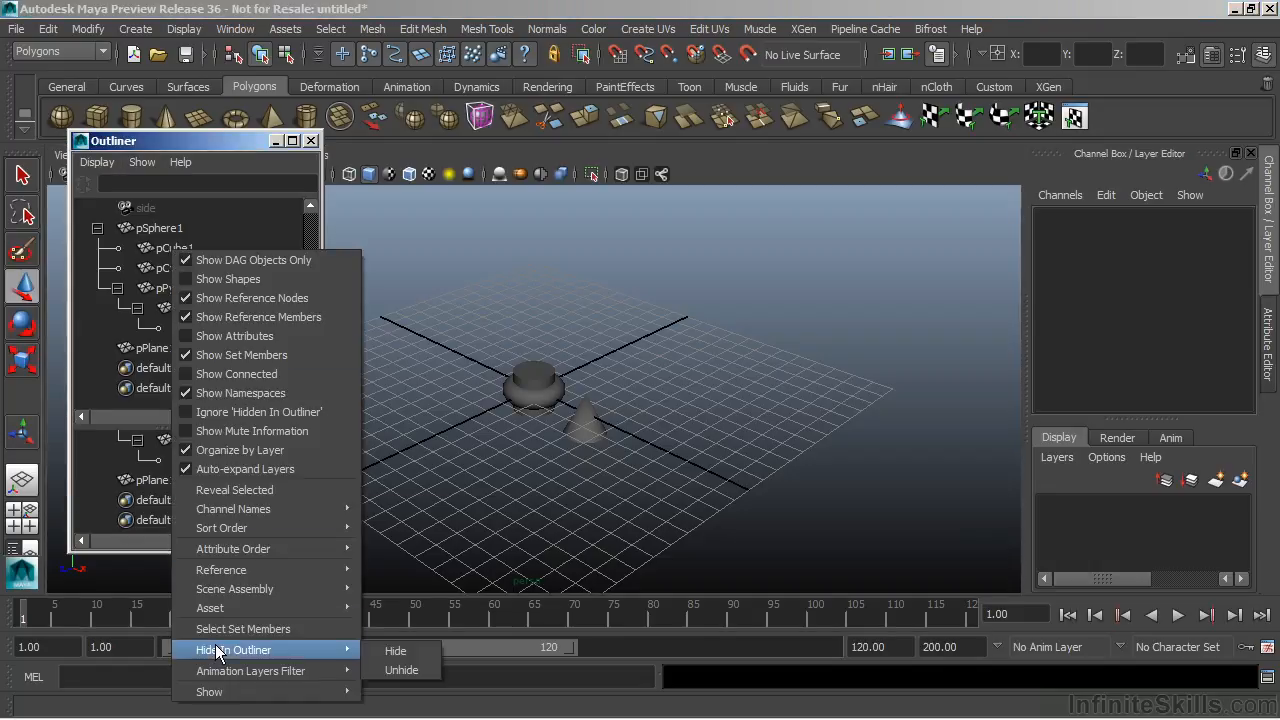
left_click(400, 670)
scroll(310, 304, "up", 2)
Select the front camera and turn on Ignore 'Hidden In Outliner' so the Outliner lists hidden items
left_click(200, 247)
left_click(97, 162)
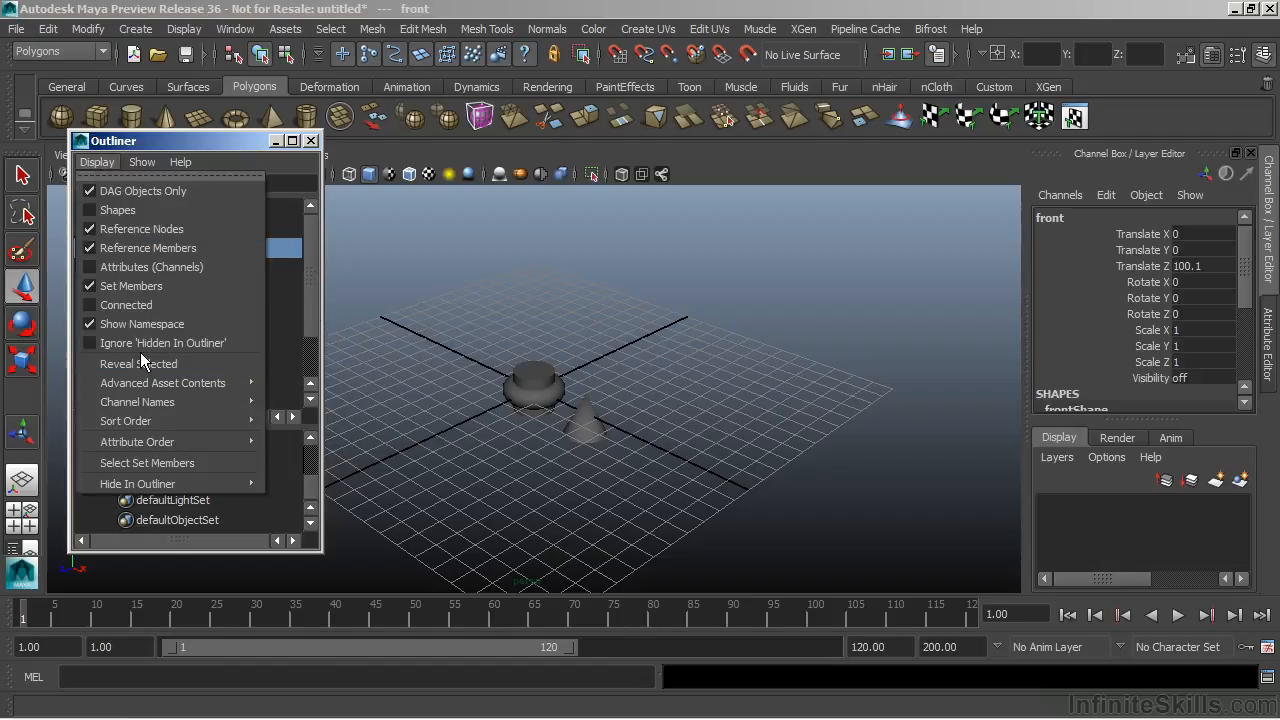
left_click(173, 340)
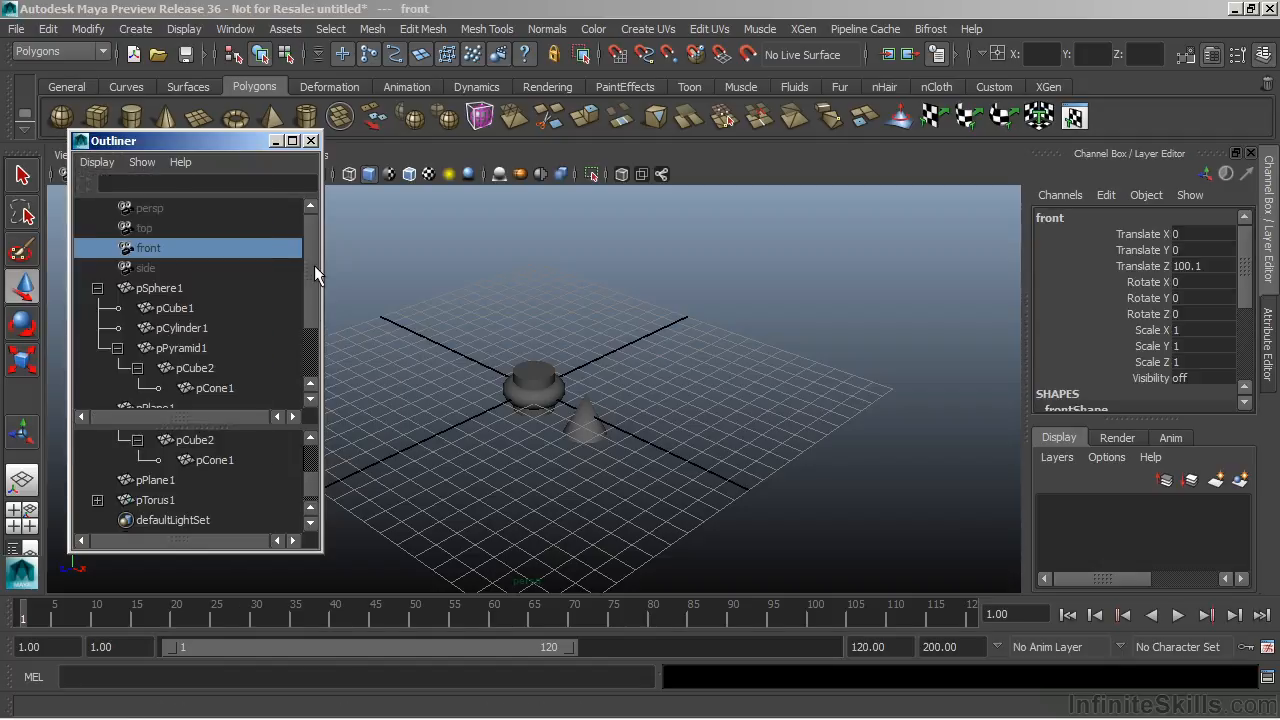
left_click_drag(315, 274, 312, 318)
scroll(284, 221, "up", 4)
Turn on shape nodes in the Outliner to inspect the one under pSphere1's pCube1, then turn shape nodes off again
left_click(101, 162)
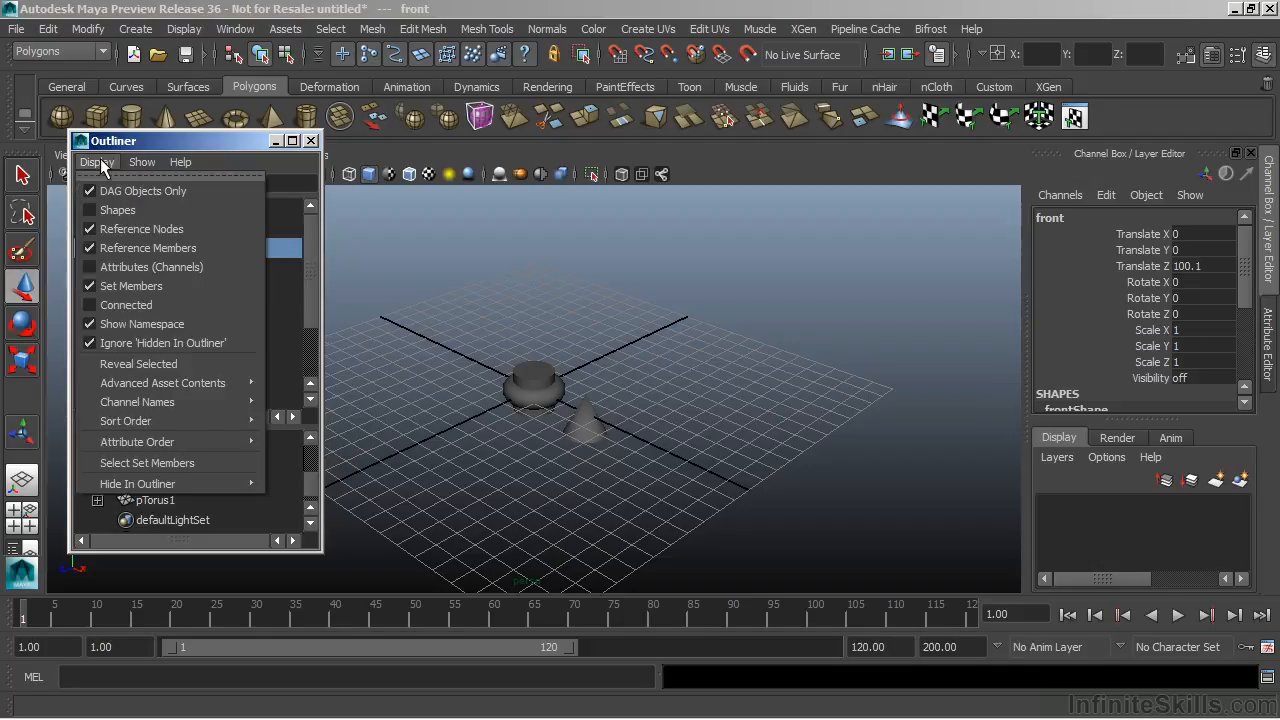
left_click(108, 210)
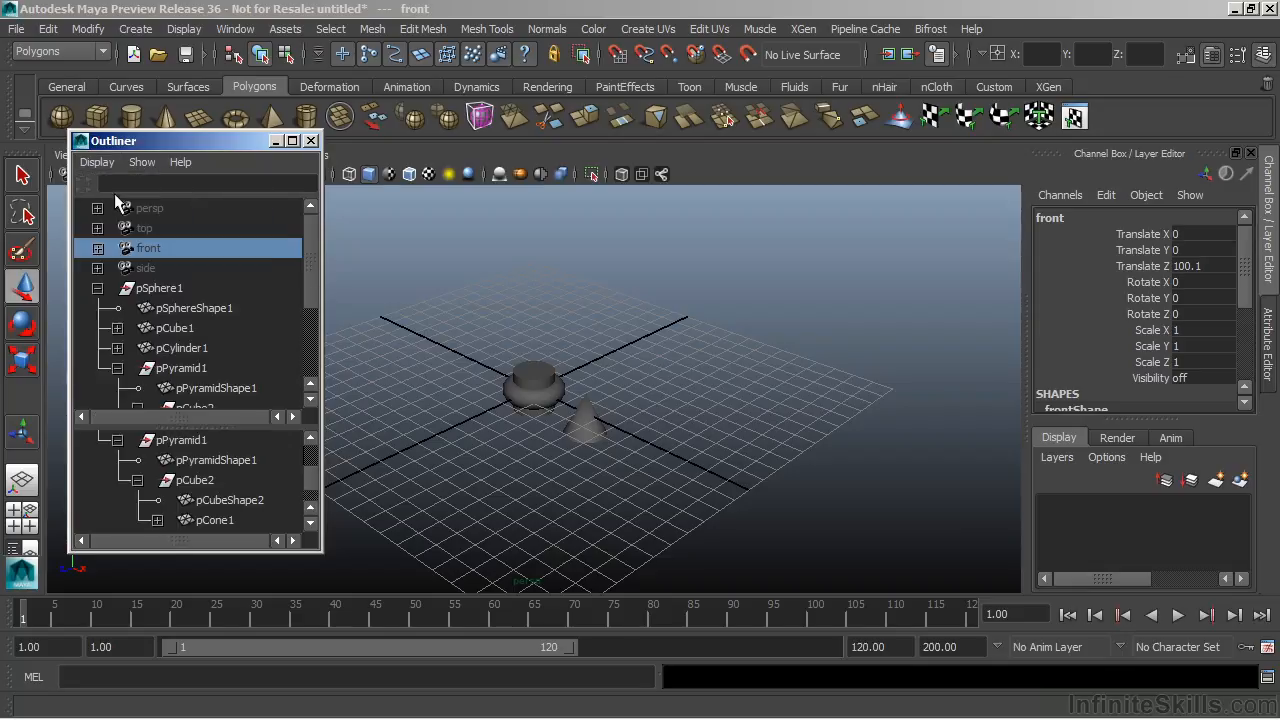
left_click(117, 328)
left_click_drag(310, 256, 308, 292)
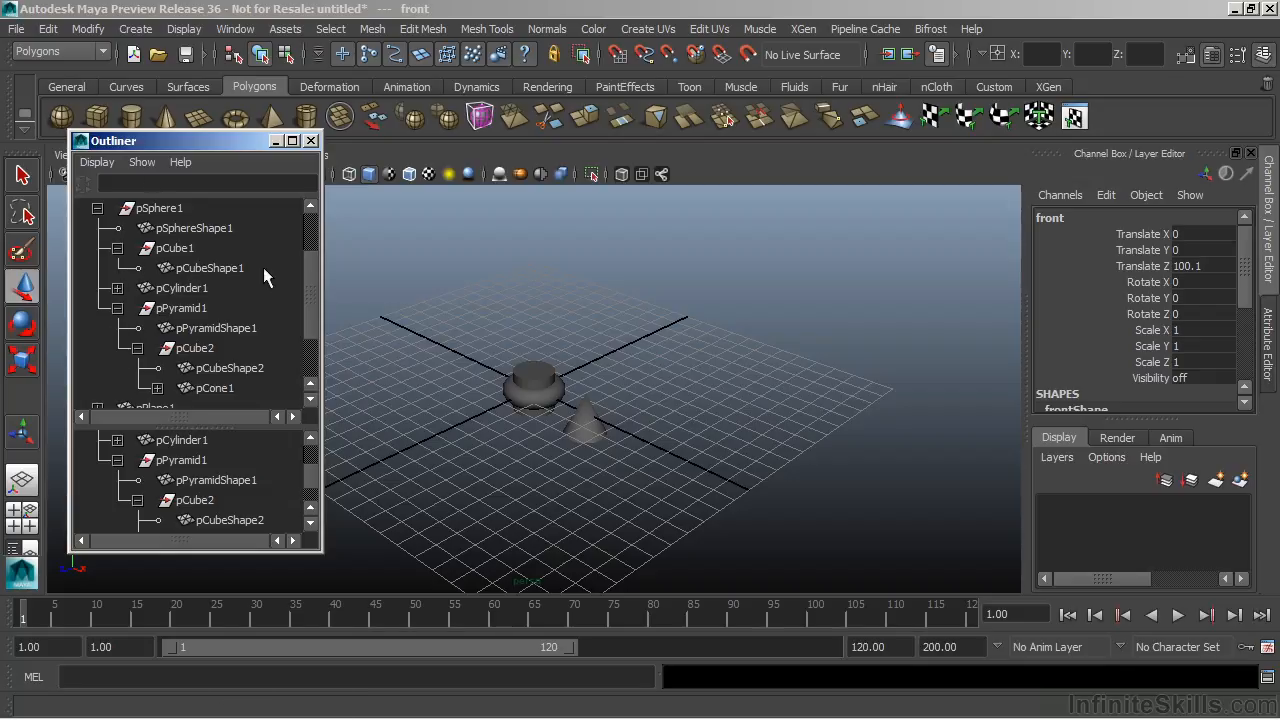
scroll(199, 258, "down", 3)
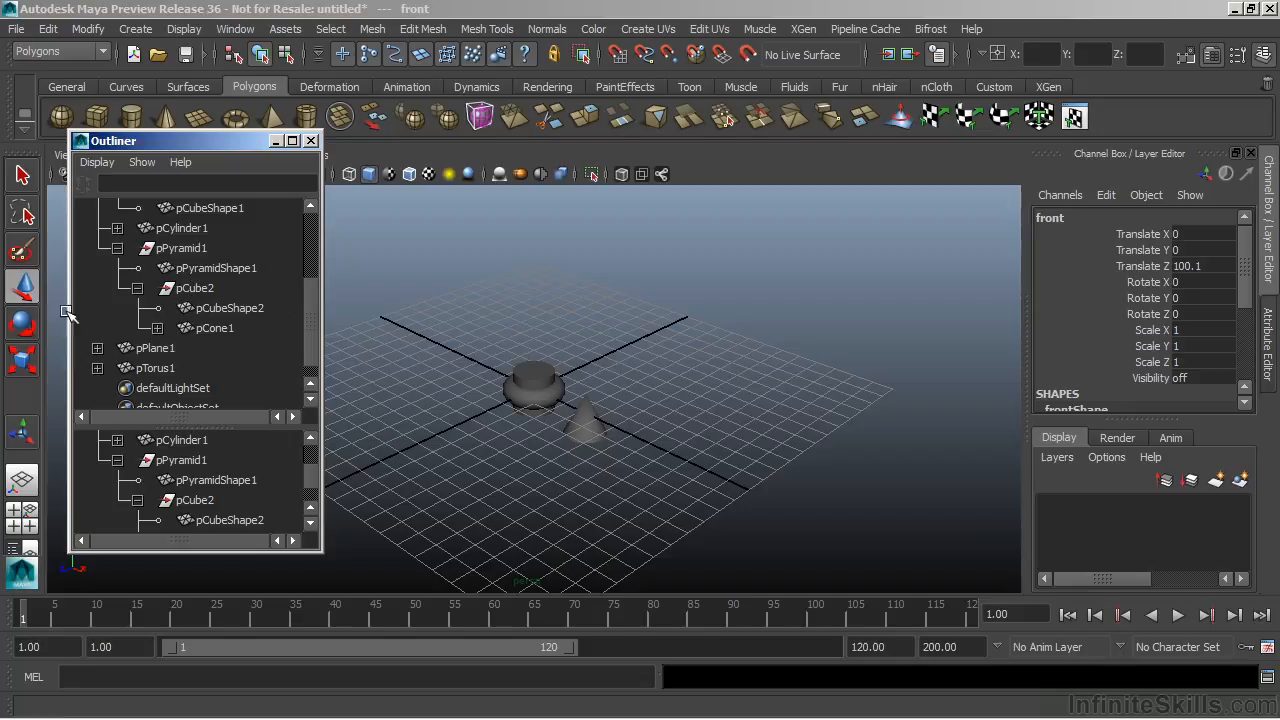
left_click(97, 162)
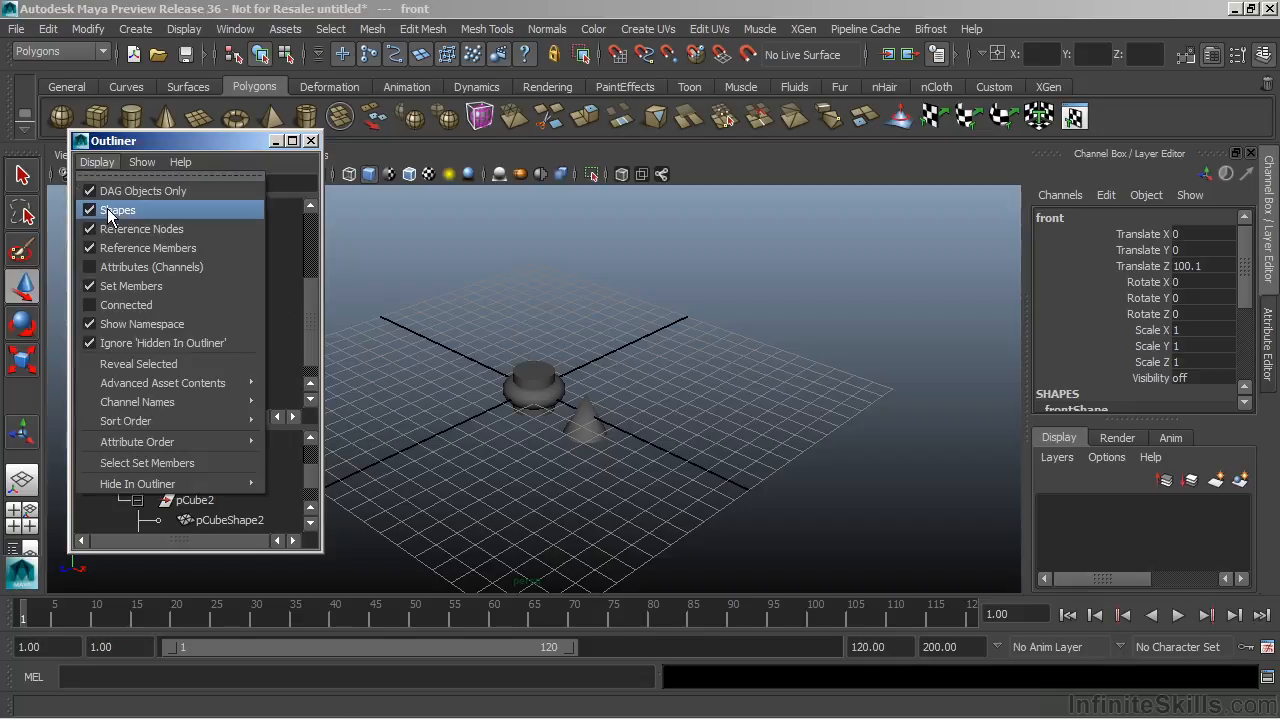
left_click(117, 210)
Filter the Outliner to list only polygon objects
left_click(142, 162)
mouse_move(155, 191)
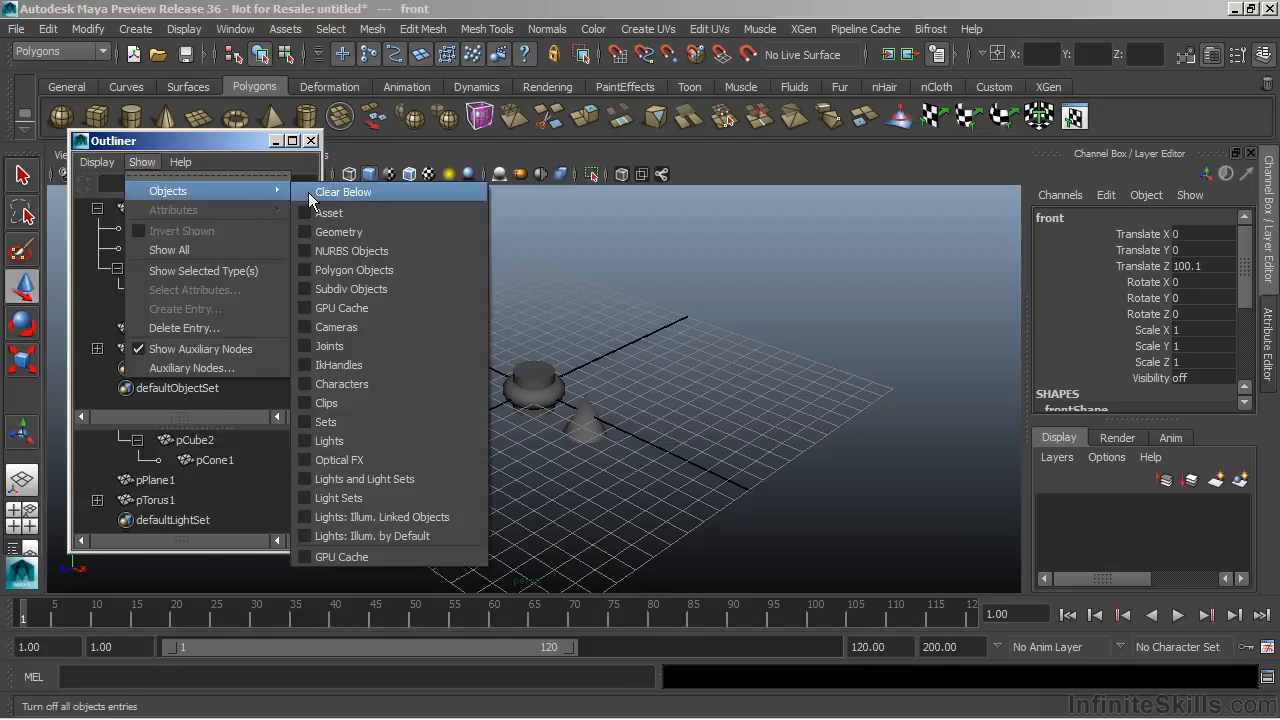
left_click(344, 269)
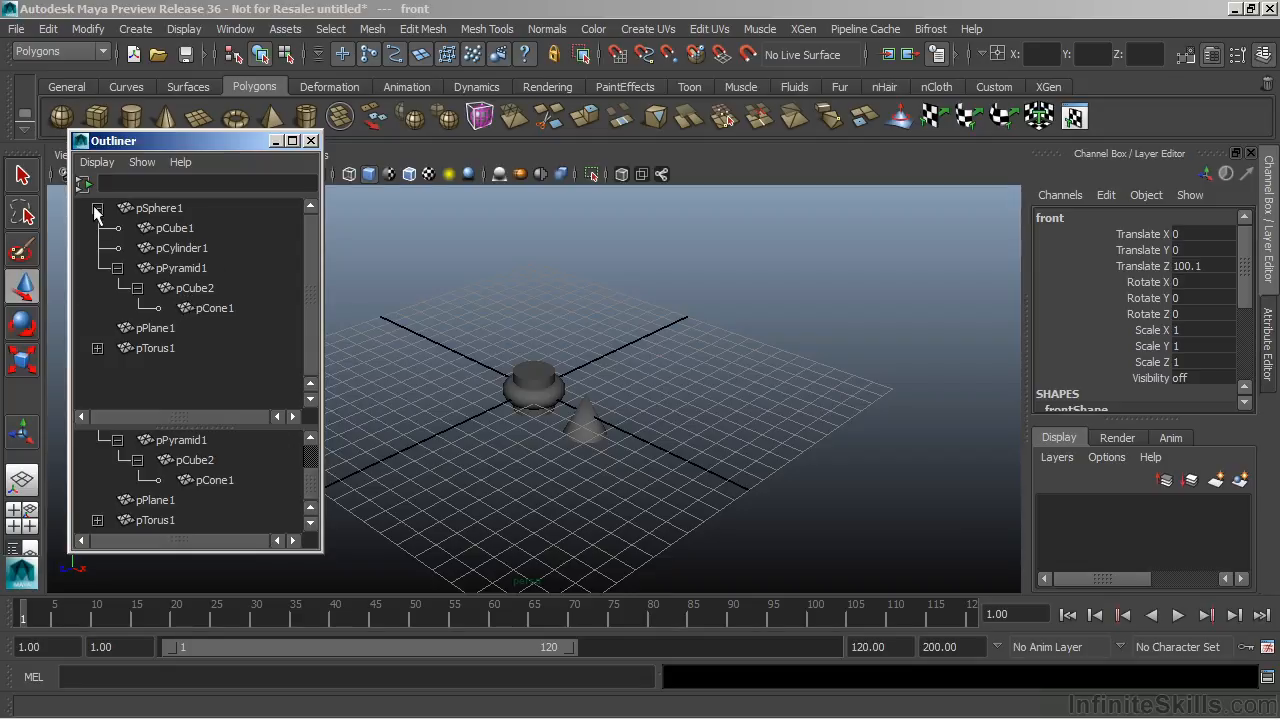
Check the active object type filter and clear it so the Outliner lists all objects
left_click(145, 166)
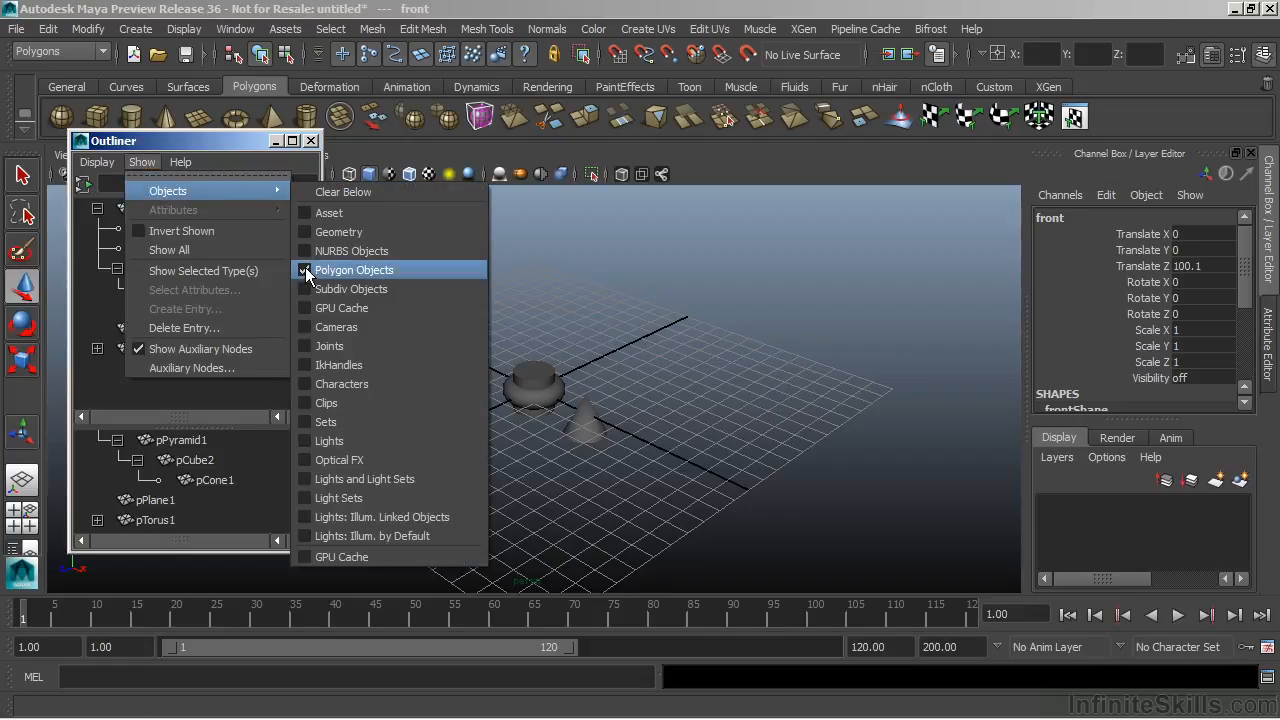
left_click(232, 141)
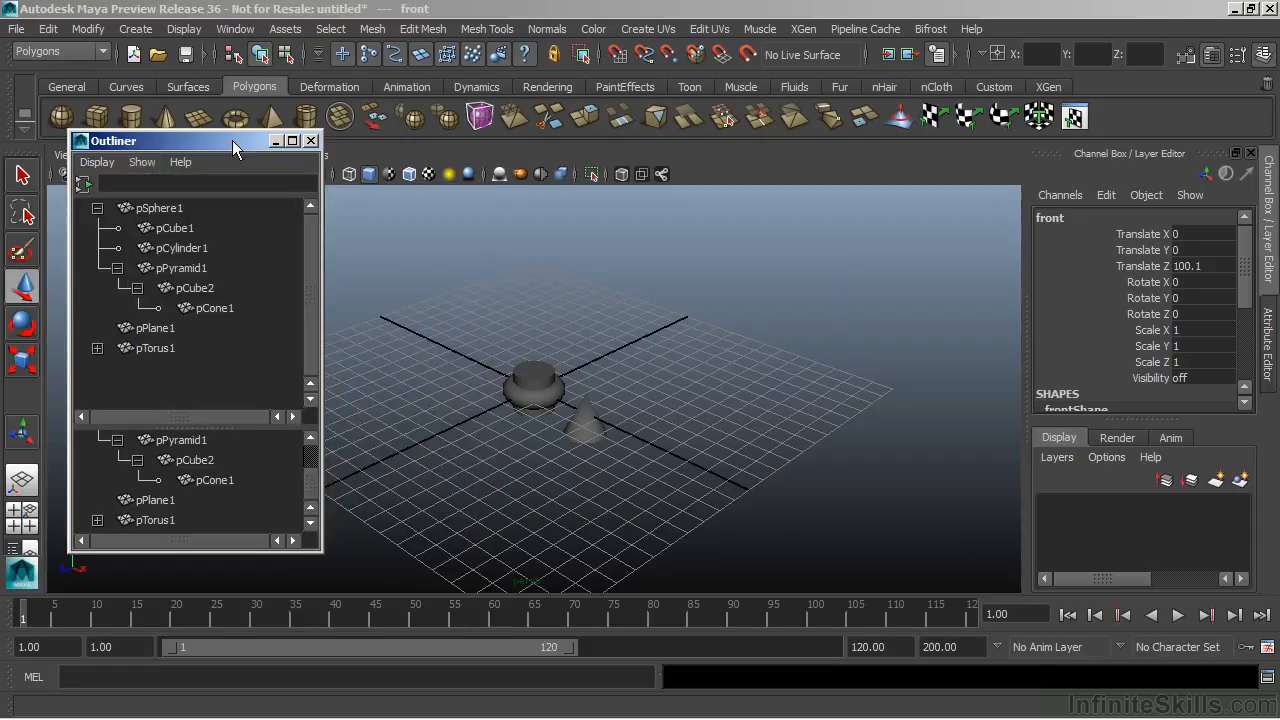
left_click(85, 187)
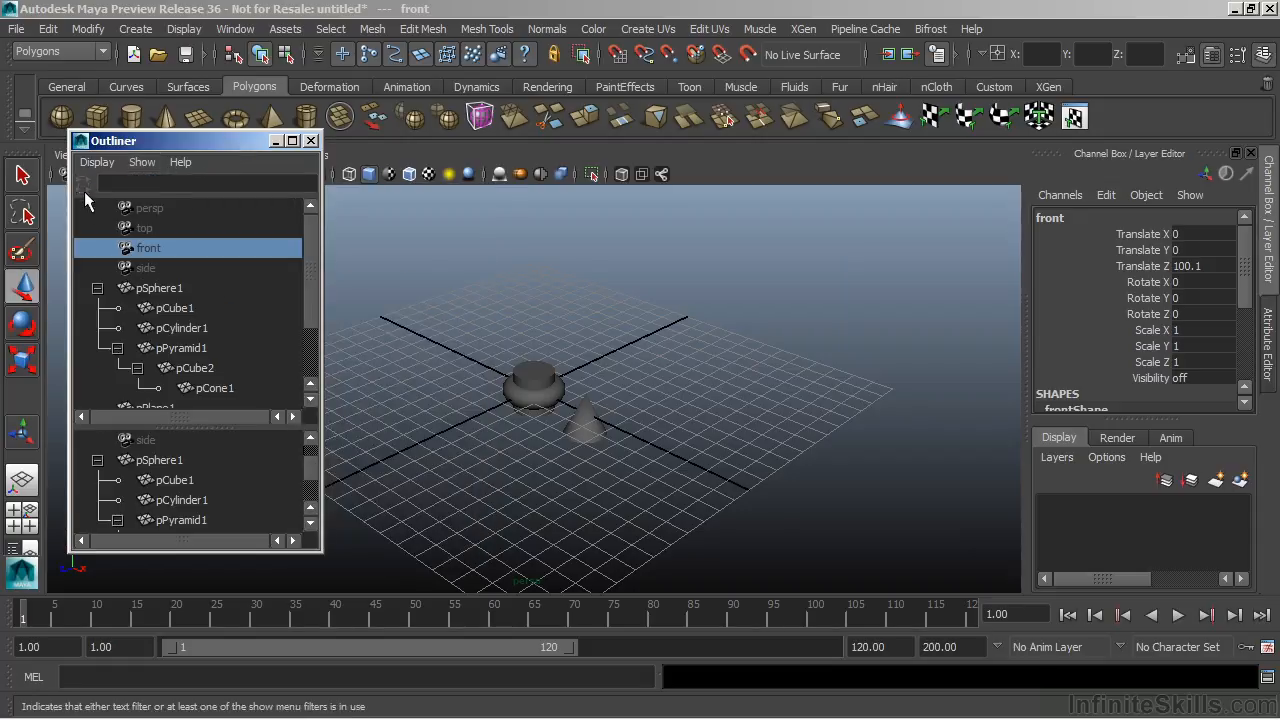